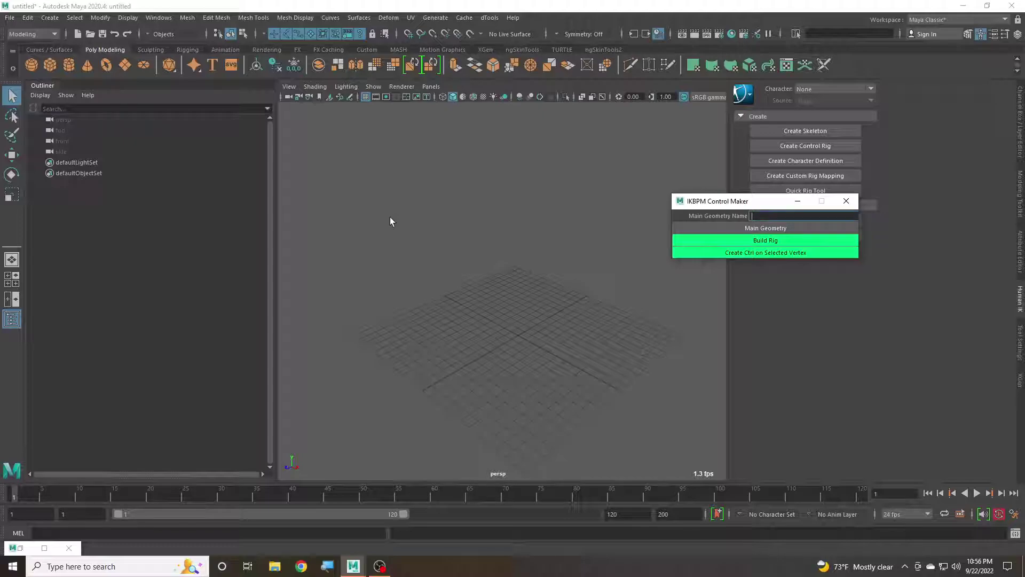
# Step: Create a polygon sphere at the grid origin
pyautogui.keyDown('alt'); pyautogui.moveTo(446, 286); pyautogui.dragTo(348, 241); pyautogui.keyUp('alt')
pyautogui.keyDown('alt'); pyautogui.moveTo(349, 241); pyautogui.dragTo(410, 278, button='middle'); pyautogui.keyUp('alt')
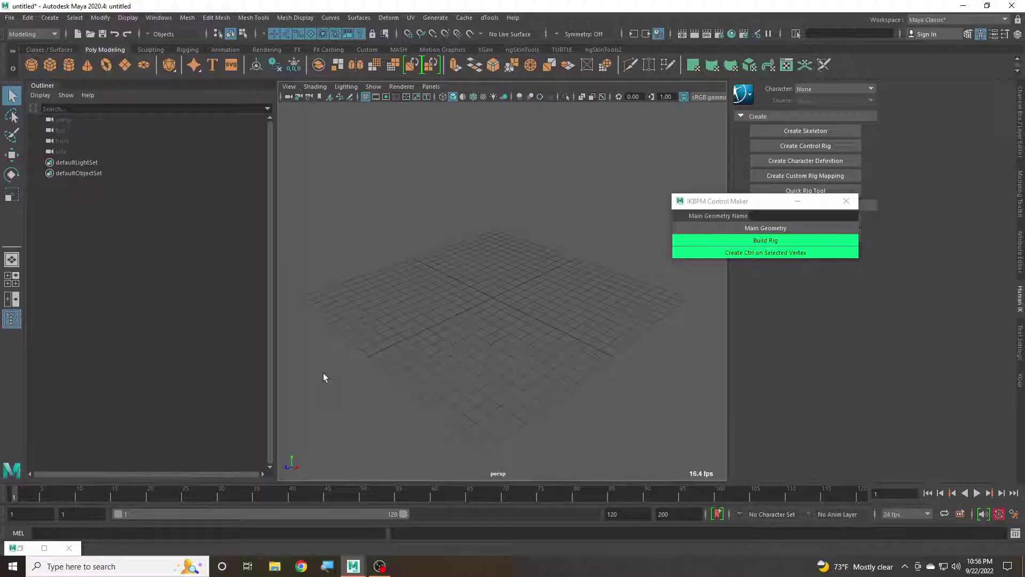
pyautogui.click(32, 64)
pyautogui.keyDown('alt'); pyautogui.moveTo(553, 347); pyautogui.dragTo(513, 293); pyautogui.keyUp('alt')
# Step: Create a polygon cube and duplicate it to place four cubes around the sphere, one on each side along the grid axes
pyautogui.click(50, 65)
pyautogui.keyDown('alt'); pyautogui.moveTo(607, 325); pyautogui.dragTo(540, 293); pyautogui.keyUp('alt')
pyautogui.press('w')
pyautogui.moveTo(539, 344)
pyautogui.keyDown('shift'); pyautogui.mouseDown()
pyautogui.moveTo(483, 322)
pyautogui.moveTo(524, 280)
pyautogui.moveTo(621, 342)
pyautogui.moveTo(612, 338)
pyautogui.mouseUp(); pyautogui.keyUp('shift')
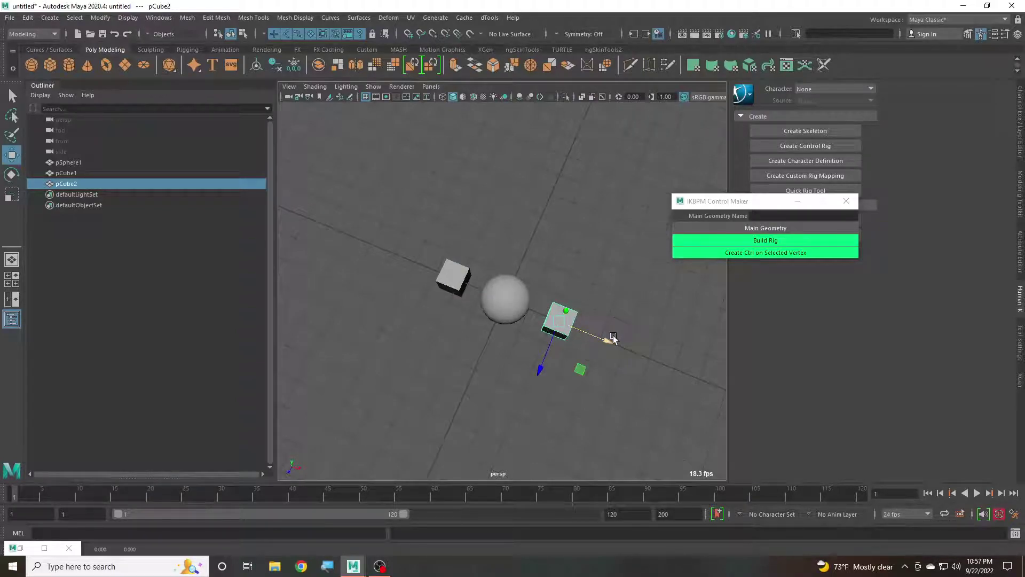
pyautogui.hotkey('ctrl', 'd')
pyautogui.moveTo(581, 368); pyautogui.dragTo(499, 414)
pyautogui.hotkey('ctrl', 'd')
pyautogui.keyDown('alt'); pyautogui.moveTo(537, 255); pyautogui.dragTo(478, 232); pyautogui.keyUp('alt')
pyautogui.keyDown('alt'); pyautogui.moveTo(486, 231); pyautogui.dragTo(506, 225, button='middle'); pyautogui.keyUp('alt')
pyautogui.keyDown('alt'); pyautogui.moveTo(505, 224); pyautogui.dragTo(577, 231, button='right'); pyautogui.keyUp('alt')
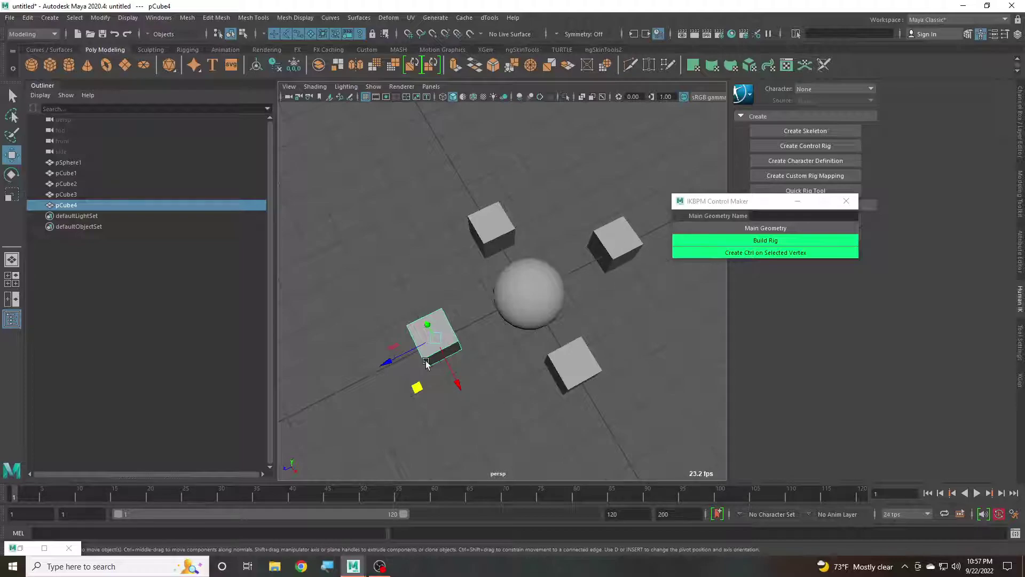
# Step: Set the sphere as the main geometry in the IKBPM Control Maker
pyautogui.click(577, 299)
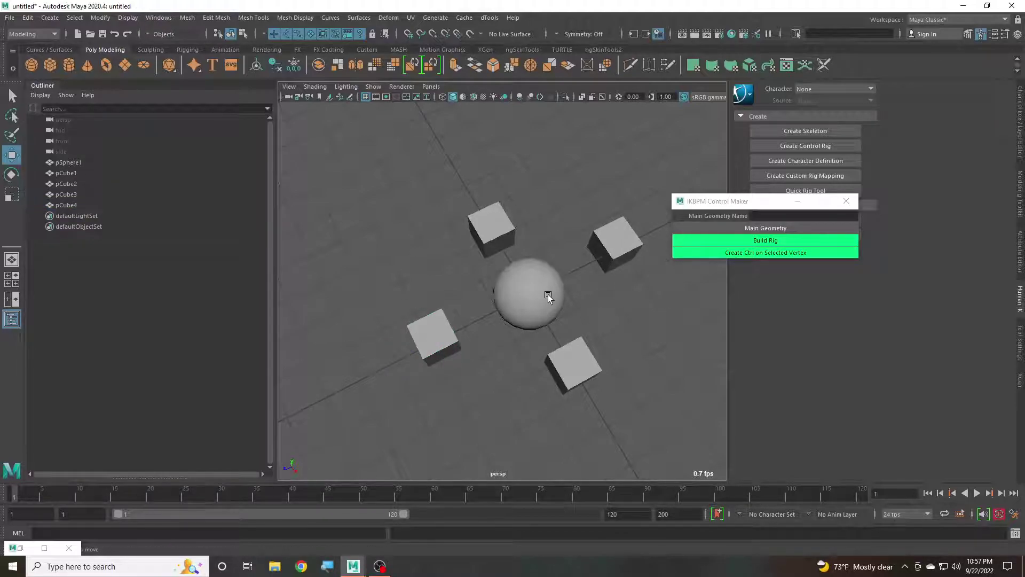
pyautogui.click(543, 285)
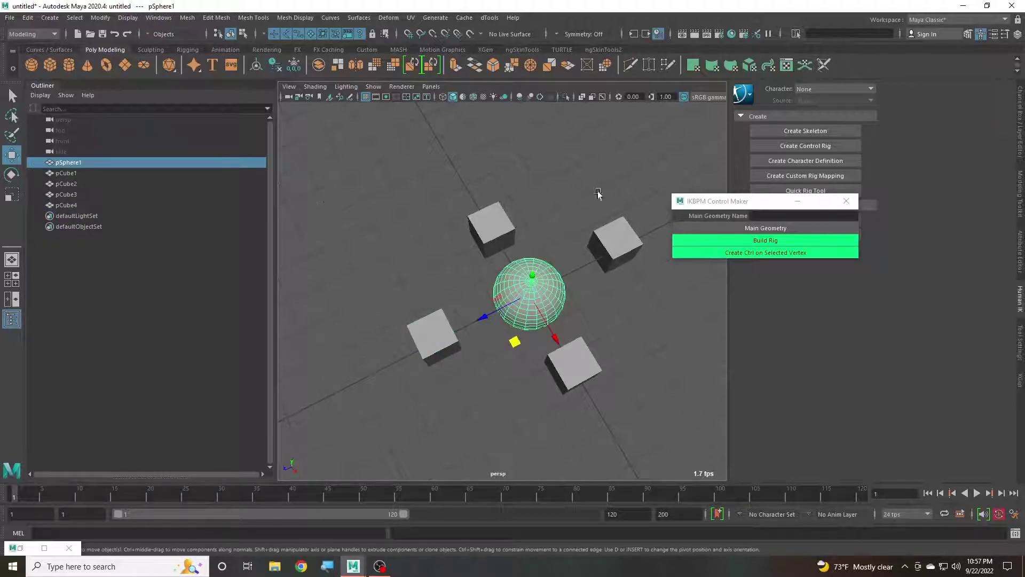
pyautogui.click(728, 227)
# Step: Select all four cubes around the sphere and build the rig that attaches them to the main geometry
pyautogui.keyDown('alt'); pyautogui.moveTo(556, 196); pyautogui.dragTo(523, 197); pyautogui.keyUp('alt')
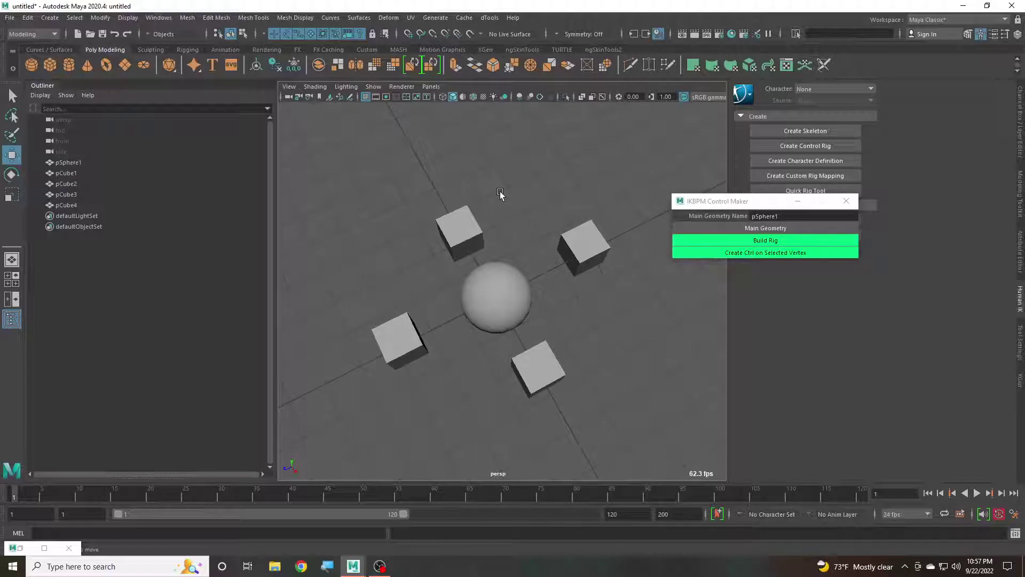
pyautogui.moveTo(378, 284); pyautogui.dragTo(402, 370)
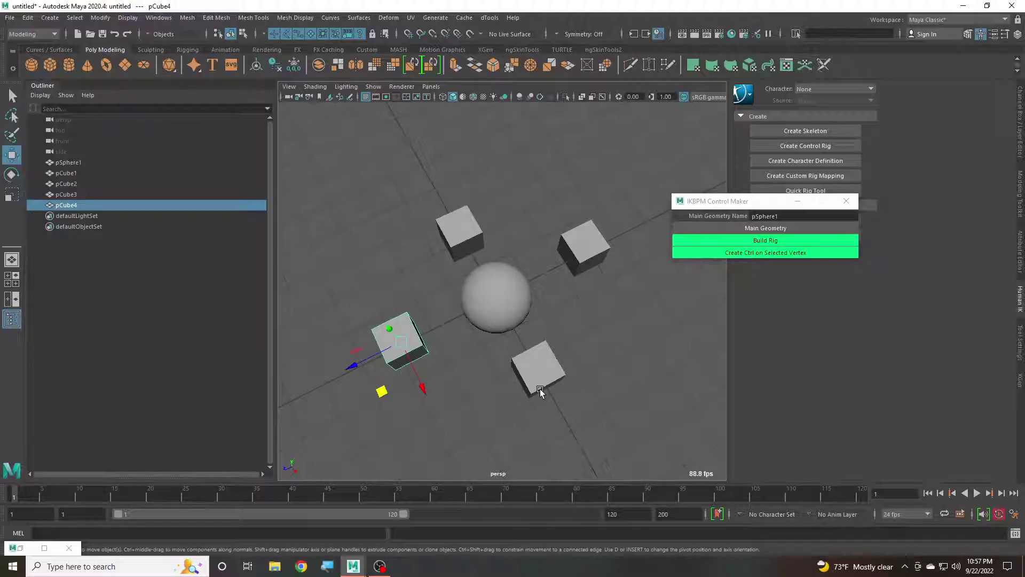
pyautogui.keyDown('shift'); pyautogui.click(539, 366); pyautogui.keyUp('shift')
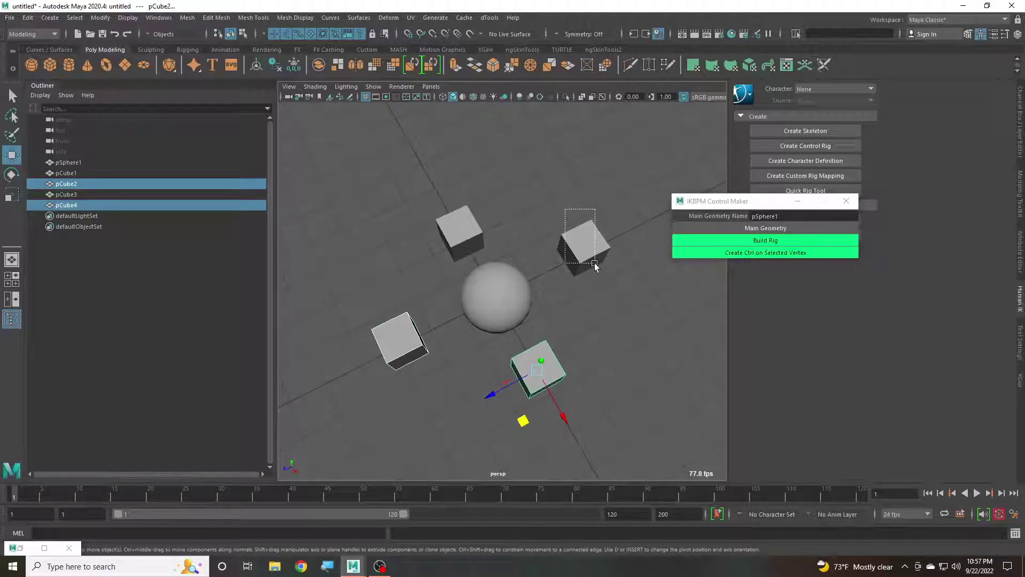
pyautogui.keyDown('shift'); pyautogui.click(583, 246); pyautogui.keyUp('shift')
pyautogui.keyDown('shift'); pyautogui.click(459, 231); pyautogui.keyUp('shift')
pyautogui.keyDown('alt'); pyautogui.moveTo(406, 239); pyautogui.dragTo(486, 245); pyautogui.keyUp('alt')
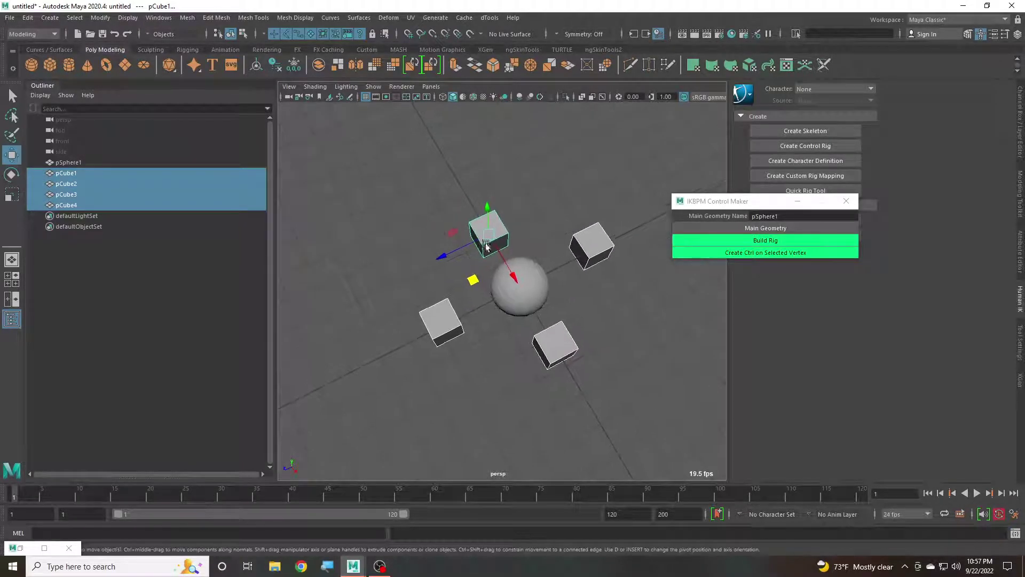
pyautogui.click(771, 241)
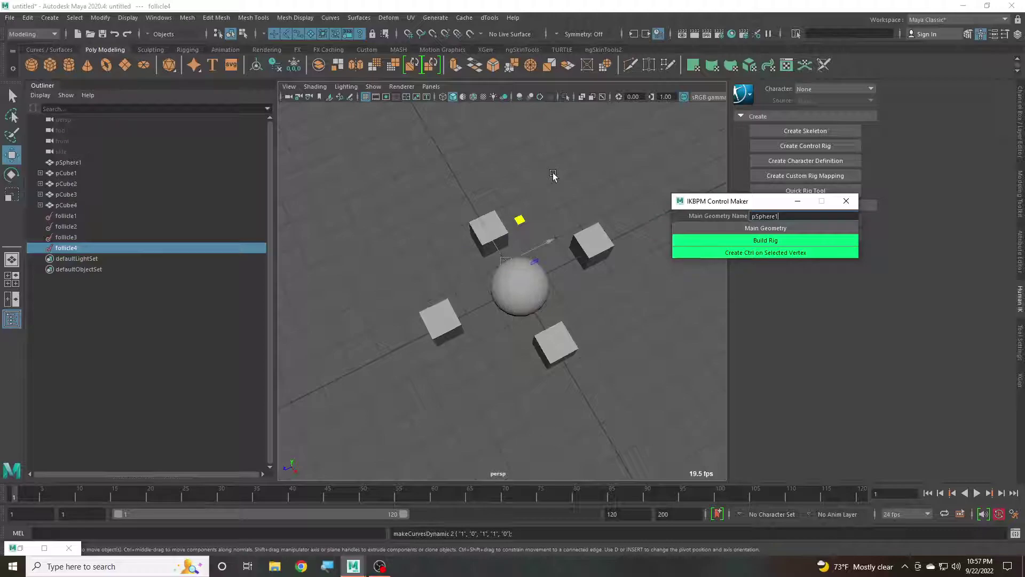
# Step: Select the four follicles and examine where they sit on the sphere's surface relative to the cubes
pyautogui.moveTo(360, 245)
pyautogui.keyDown('alt'); pyautogui.mouseDown()
pyautogui.moveTo(388, 248)
pyautogui.moveTo(344, 245)
pyautogui.mouseUp(); pyautogui.keyUp('alt')
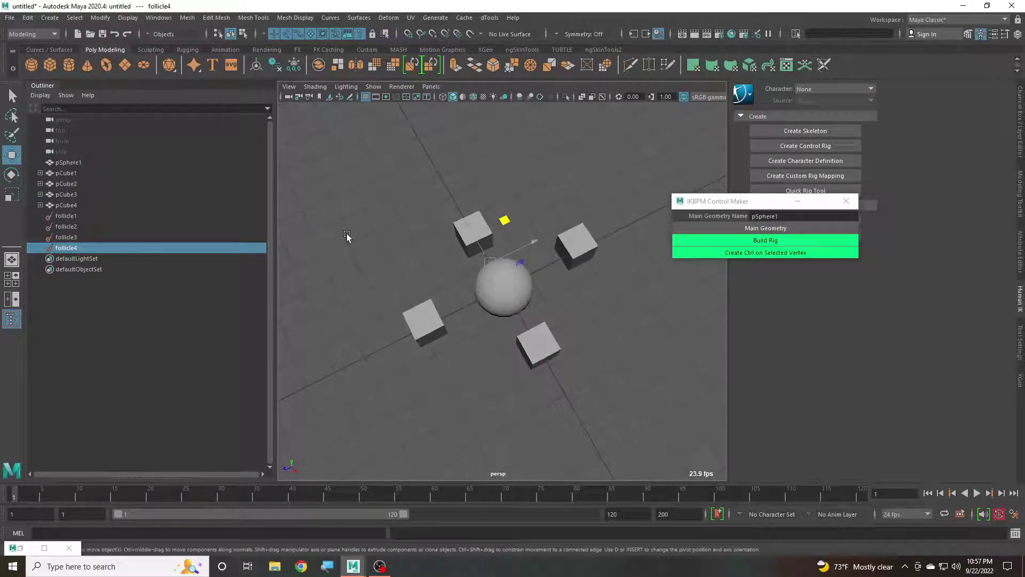
pyautogui.keyDown('shift'); pyautogui.click(78, 220); pyautogui.keyUp('shift')
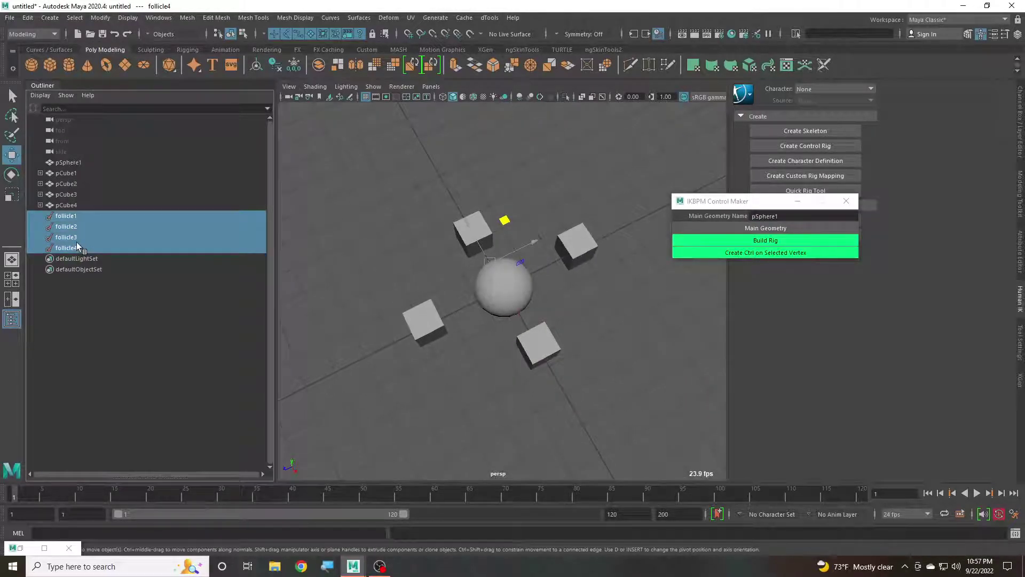
pyautogui.keyDown('alt'); pyautogui.moveTo(540, 206); pyautogui.dragTo(536, 163); pyautogui.keyUp('alt')
pyautogui.scroll(5, 509, 219)
pyautogui.keyDown('alt'); pyautogui.moveTo(508, 219); pyautogui.dragTo(508, 298); pyautogui.keyUp('alt')
pyautogui.click(383, 331)
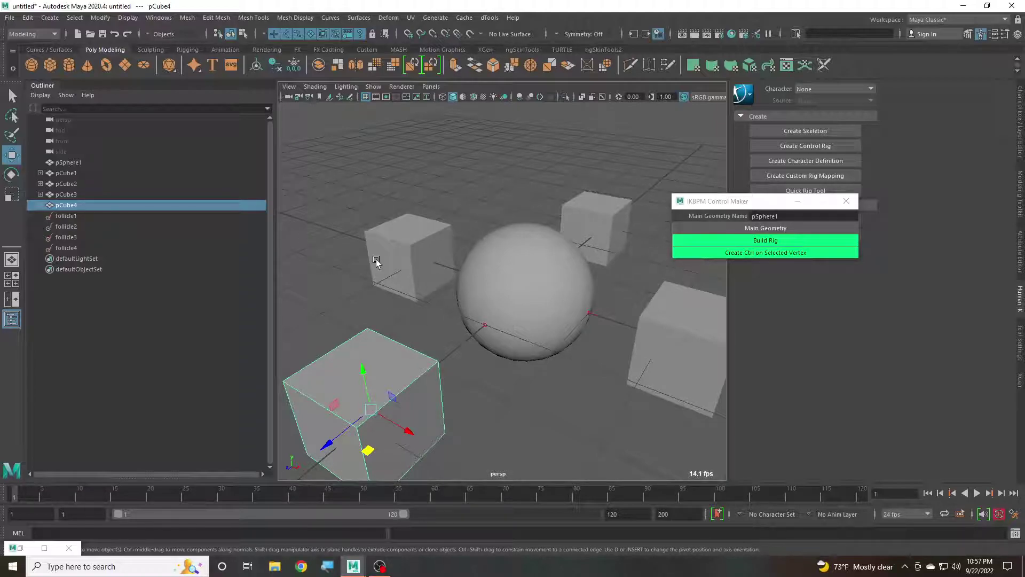
pyautogui.keyDown('alt'); pyautogui.moveTo(536, 287); pyautogui.dragTo(492, 299); pyautogui.keyUp('alt')
pyautogui.click(78, 216)
pyautogui.keyDown('shift'); pyautogui.click(83, 249); pyautogui.keyUp('shift')
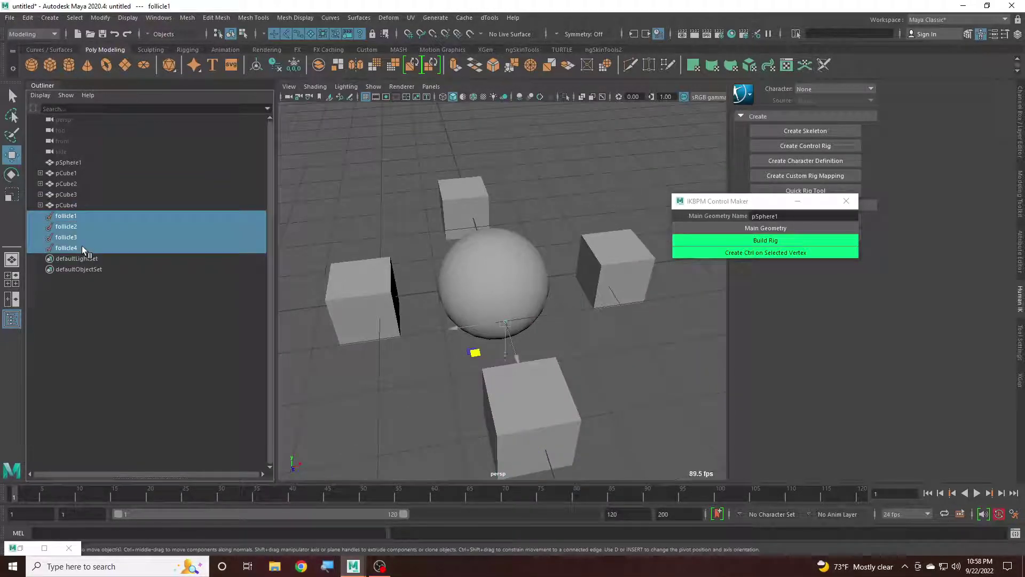
pyautogui.keyDown('alt'); pyautogui.moveTo(452, 261); pyautogui.dragTo(433, 238); pyautogui.keyUp('alt')
pyautogui.keyDown('alt'); pyautogui.moveTo(433, 239); pyautogui.dragTo(496, 301, button='right'); pyautogui.keyUp('alt')
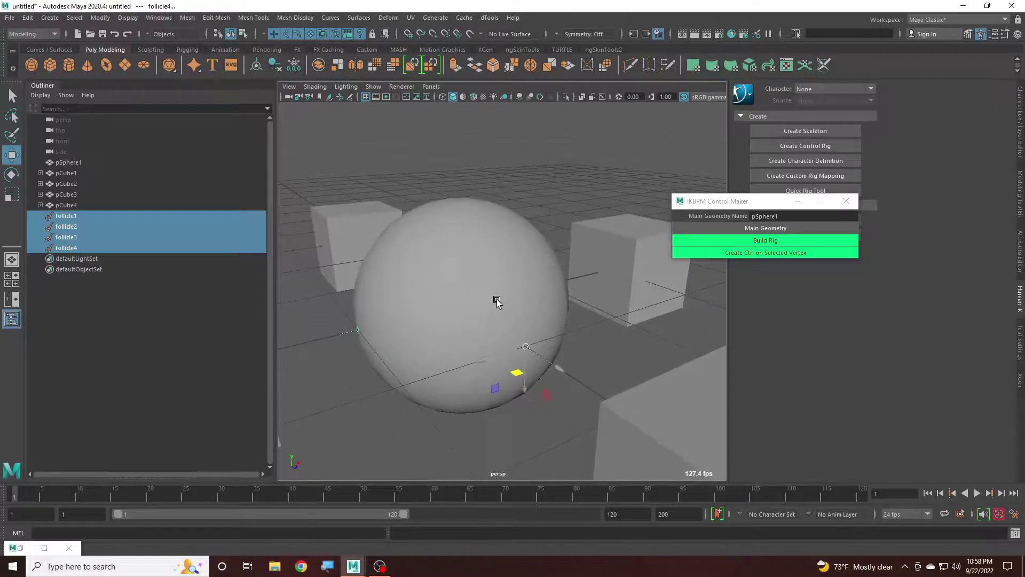
pyautogui.keyDown('alt'); pyautogui.moveTo(431, 274); pyautogui.dragTo(522, 289); pyautogui.keyUp('alt')
pyautogui.keyDown('alt'); pyautogui.moveTo(393, 247); pyautogui.dragTo(447, 309); pyautogui.keyUp('alt')
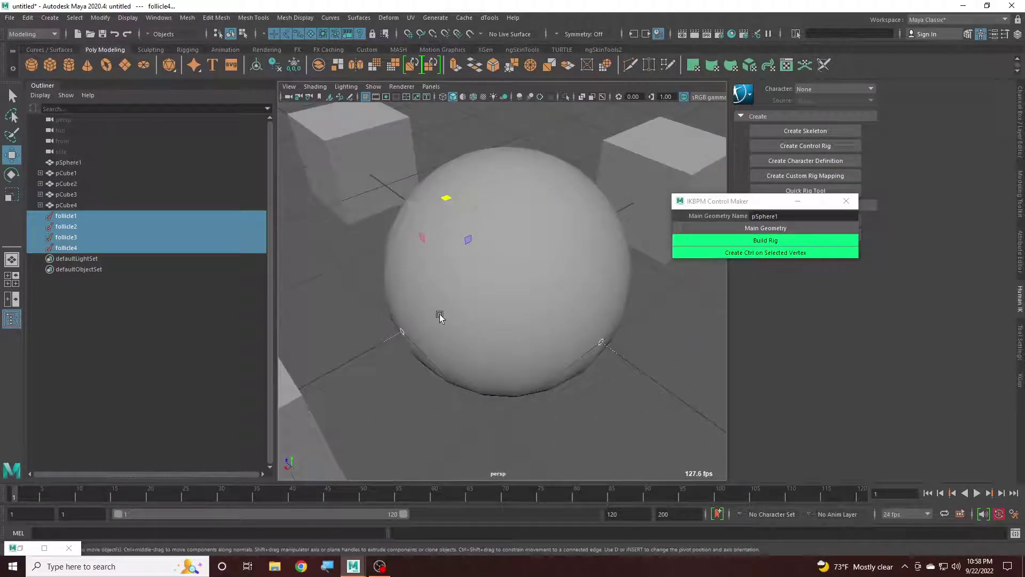
pyautogui.keyDown('alt'); pyautogui.moveTo(400, 327); pyautogui.dragTo(492, 262, button='right'); pyautogui.keyUp('alt')
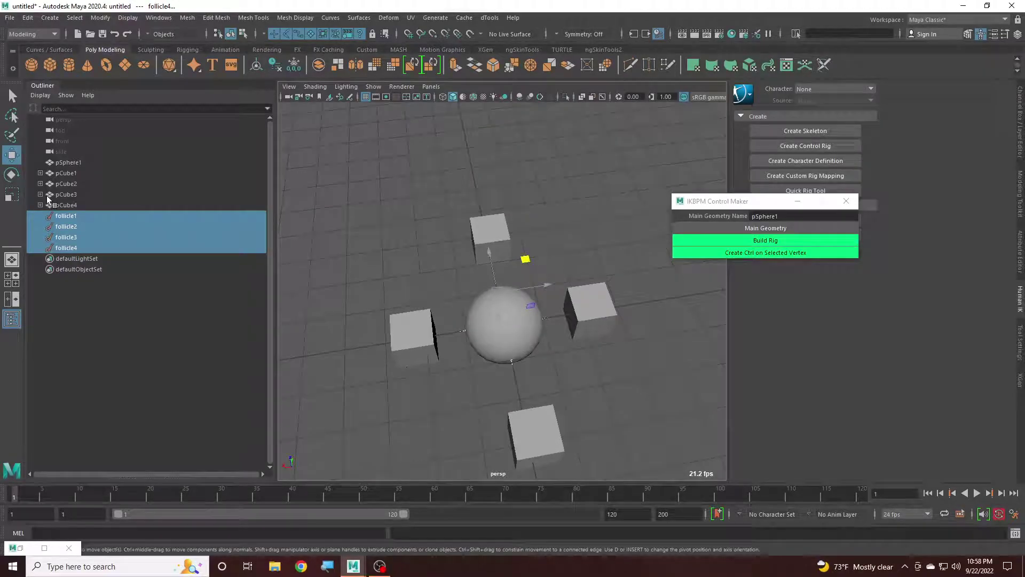
# Step: Expand pCube3 in the scene hierarchy and examine the parent constraint beneath it
pyautogui.click(40, 195)
pyautogui.click(78, 195)
pyautogui.scroll(-3, 477, 272)
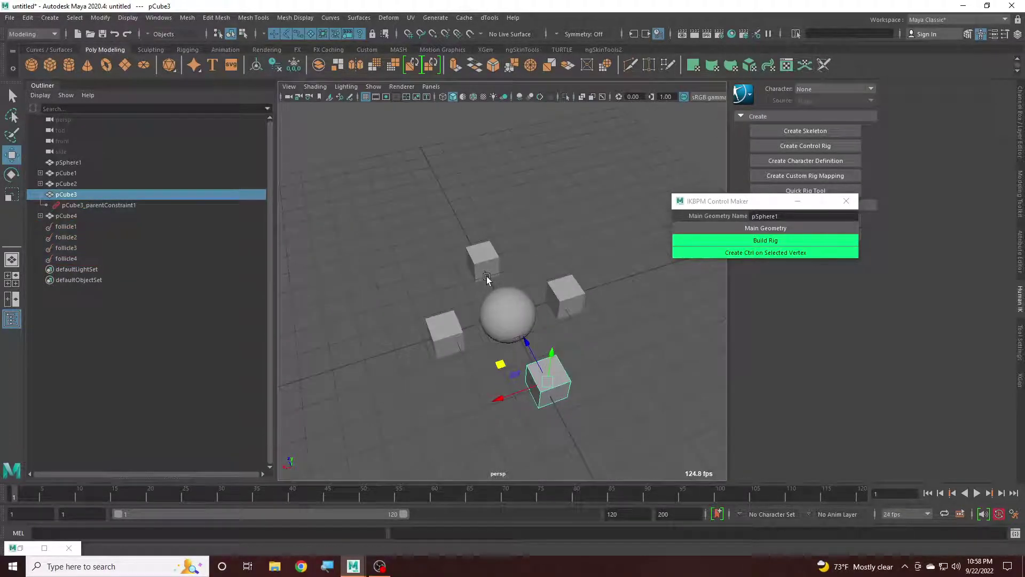
# Step: Try moving and rotating the sphere to test whether the attached cubes follow, and undo the transformations
pyautogui.click(515, 308)
pyautogui.scroll(-4, 560, 275)
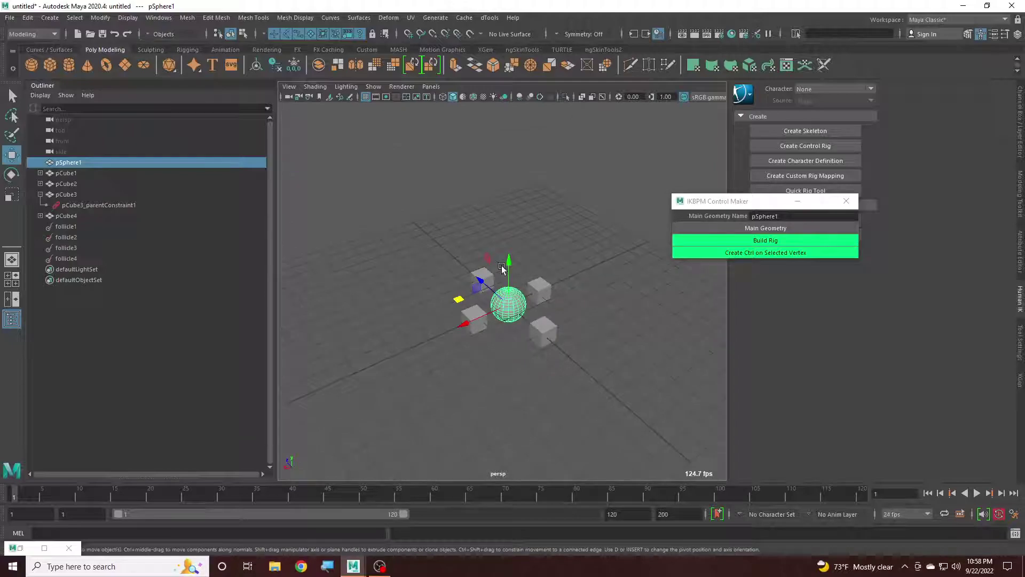
pyautogui.keyDown('alt'); pyautogui.moveTo(534, 278); pyautogui.dragTo(440, 288); pyautogui.keyUp('alt')
pyautogui.keyDown('alt'); pyautogui.moveTo(441, 289); pyautogui.dragTo(473, 223, button='middle'); pyautogui.keyUp('alt')
pyautogui.press('e')
pyautogui.scroll(4, 470, 214)
pyautogui.moveTo(449, 218); pyautogui.dragTo(486, 115)
pyautogui.hotkey('ctrl', 'z')
pyautogui.hotkey('ctrl', 'z')
pyautogui.hotkey('ctrl', 'z')
pyautogui.hotkey('ctrl', 'z')
pyautogui.hotkey('ctrl', 'z')
pyautogui.hotkey('ctrl', 'z')
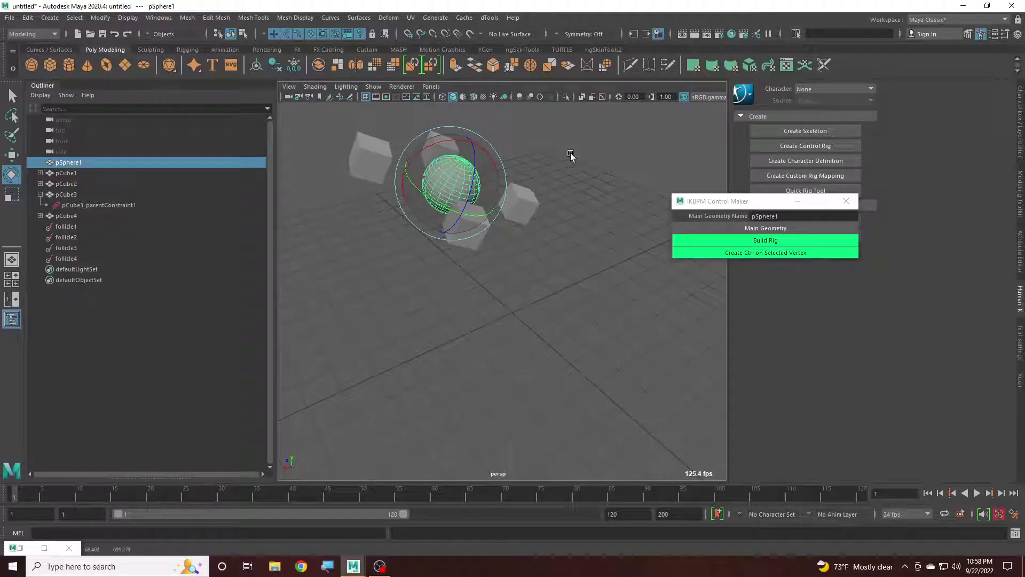
# Step: Try scaling the sphere to test how the attached cubes react, and undo the scaling
pyautogui.keyDown('alt'); pyautogui.moveTo(567, 188); pyautogui.dragTo(527, 229); pyautogui.keyUp('alt')
pyautogui.press('w')
pyautogui.press('r')
pyautogui.moveTo(581, 231)
pyautogui.mouseDown(button='middle')
pyautogui.moveTo(529, 230)
pyautogui.moveTo(572, 233)
pyautogui.mouseUp(button='middle')
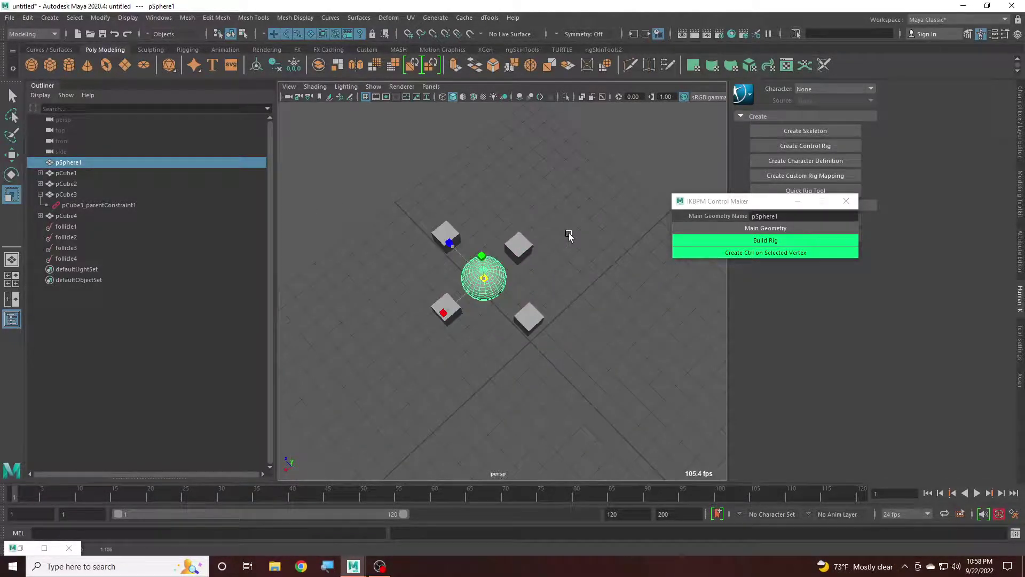
pyautogui.scroll(5, 540, 214)
pyautogui.moveTo(539, 214)
pyautogui.keyDown('alt'); pyautogui.mouseDown()
pyautogui.moveTo(502, 239)
pyautogui.moveTo(431, 206)
pyautogui.moveTo(475, 240)
pyautogui.moveTo(487, 222)
pyautogui.moveTo(540, 222)
pyautogui.moveTo(532, 216)
pyautogui.mouseUp(); pyautogui.keyUp('alt')
pyautogui.hotkey('ctrl', 'z')
pyautogui.press('w')
pyautogui.keyDown('alt'); pyautogui.moveTo(518, 213); pyautogui.dragTo(492, 133, button='middle'); pyautogui.keyUp('alt')
pyautogui.keyDown('alt'); pyautogui.moveTo(492, 133); pyautogui.dragTo(490, 222, button='right'); pyautogui.keyUp('alt')
pyautogui.keyDown('alt'); pyautogui.moveTo(490, 222); pyautogui.dragTo(494, 204, button='middle'); pyautogui.keyUp('alt')
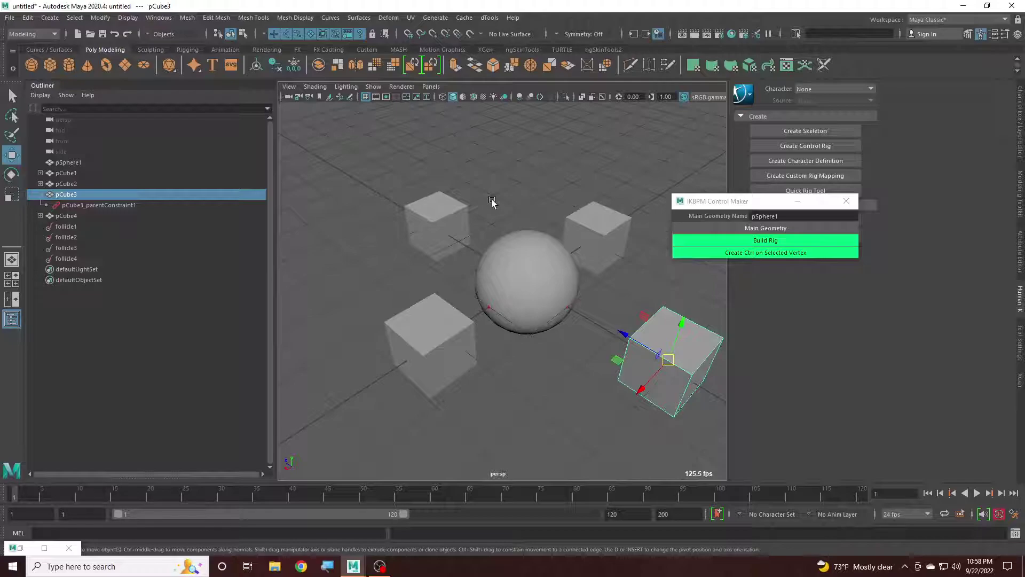
# Step: Try moving the sphere freely once more to test the attached cubes, and undo the move
pyautogui.click(492, 200)
pyautogui.keyDown('alt'); pyautogui.moveTo(550, 235); pyautogui.dragTo(517, 268, button='right'); pyautogui.keyUp('alt')
pyautogui.keyDown('alt'); pyautogui.moveTo(517, 268); pyautogui.dragTo(501, 285, button='middle'); pyautogui.keyUp('alt')
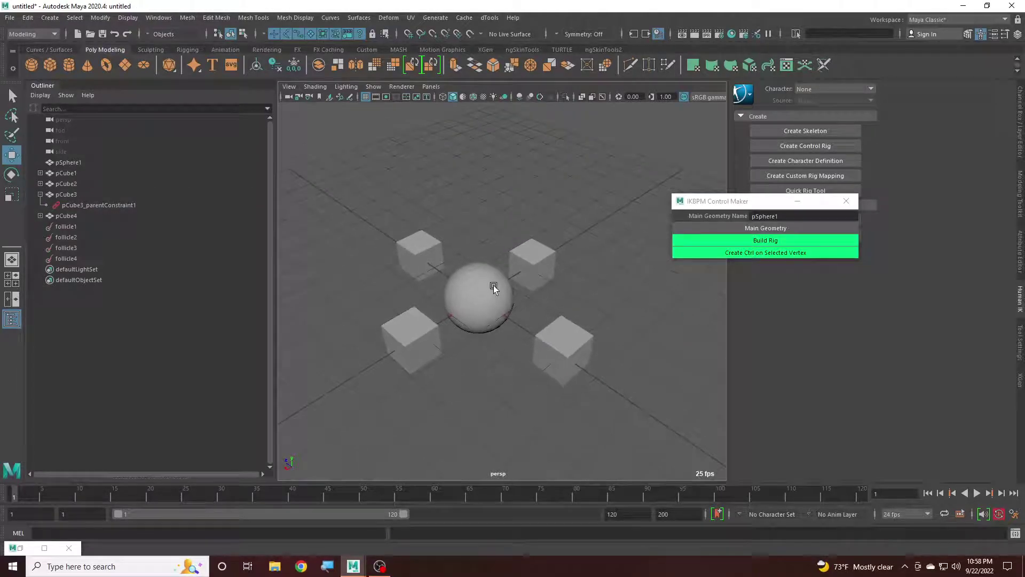
pyautogui.keyDown('alt'); pyautogui.moveTo(501, 285); pyautogui.dragTo(463, 297); pyautogui.keyUp('alt')
pyautogui.click(500, 293)
pyautogui.keyDown('alt'); pyautogui.moveTo(500, 294); pyautogui.dragTo(490, 297, button='right'); pyautogui.keyUp('alt')
pyautogui.moveTo(490, 298); pyautogui.dragTo(449, 209)
pyautogui.hotkey('ctrl', 'z')
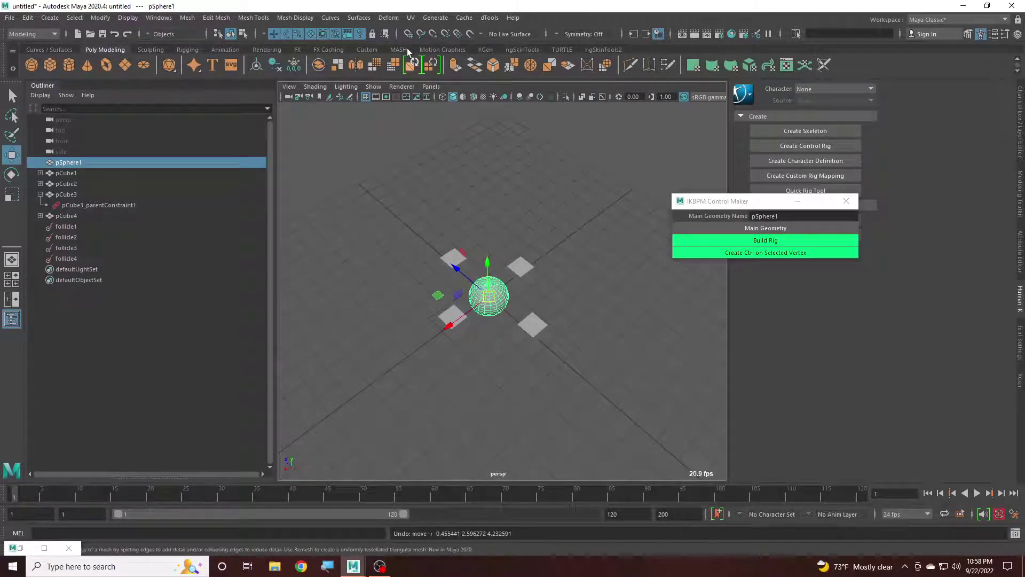
# Step: Switch to the Rigging command set and look through the available constraints, including Rivet
pyautogui.click(48, 34)
pyautogui.click(49, 56)
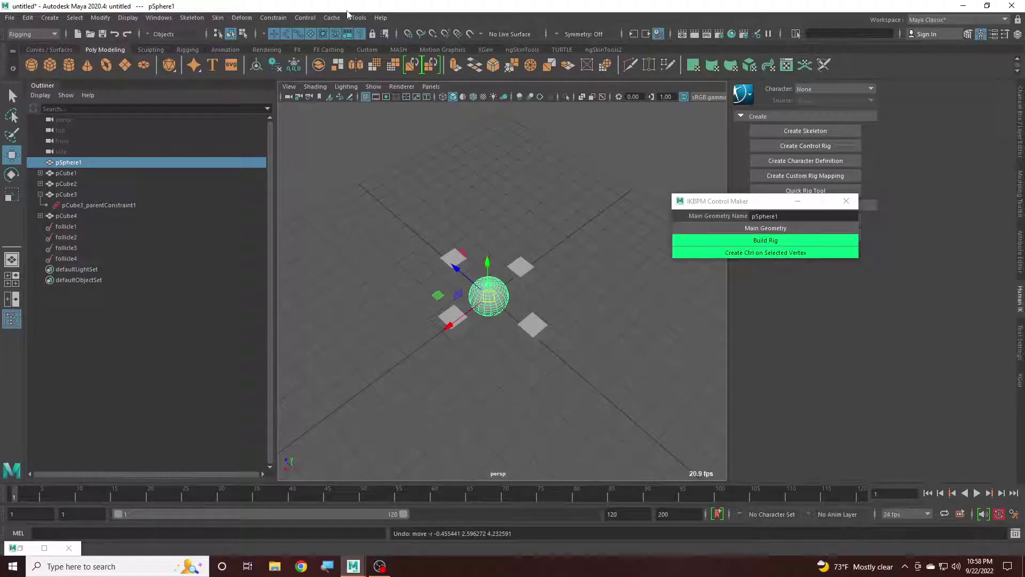
pyautogui.click(273, 18)
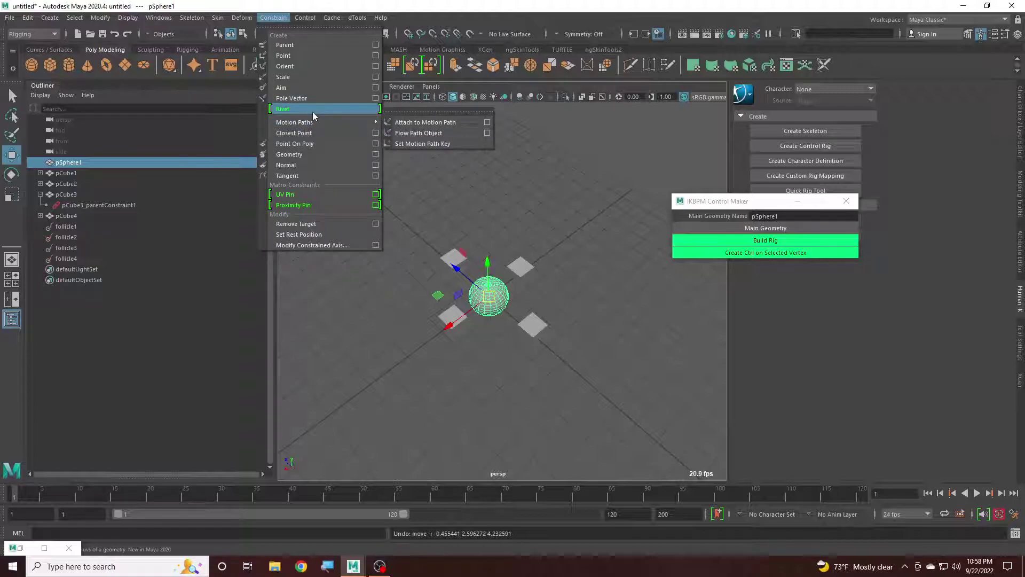
pyautogui.click(592, 201)
pyautogui.keyDown('alt'); pyautogui.moveTo(451, 183); pyautogui.dragTo(514, 176, button='middle'); pyautogui.keyUp('alt')
pyautogui.keyDown('alt'); pyautogui.moveTo(515, 176); pyautogui.dragTo(479, 198, button='right'); pyautogui.keyUp('alt')
pyautogui.keyDown('alt'); pyautogui.moveTo(479, 197); pyautogui.dragTo(442, 201, button='middle'); pyautogui.keyUp('alt')
pyautogui.keyDown('alt'); pyautogui.moveTo(443, 200); pyautogui.dragTo(545, 261, button='right'); pyautogui.keyUp('alt')
pyautogui.keyDown('alt'); pyautogui.moveTo(487, 230); pyautogui.dragTo(549, 228, button='middle'); pyautogui.keyUp('alt')
pyautogui.keyDown('alt'); pyautogui.moveTo(550, 228); pyautogui.dragTo(497, 234, button='right'); pyautogui.keyUp('alt')
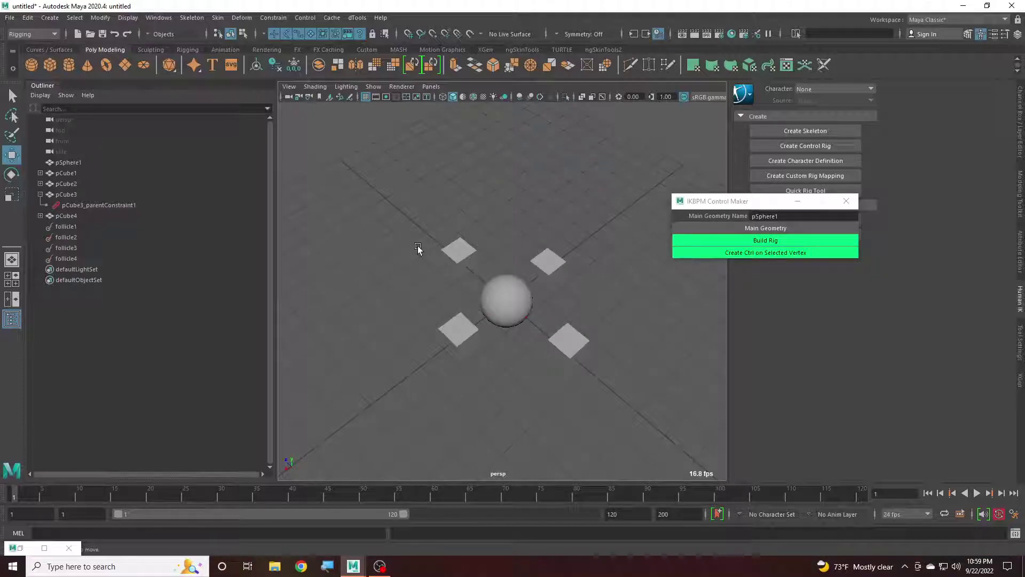
# Step: Delete the four follicles and the four cubes, keeping only the sphere in the scene
pyautogui.moveTo(88, 225); pyautogui.dragTo(94, 262)
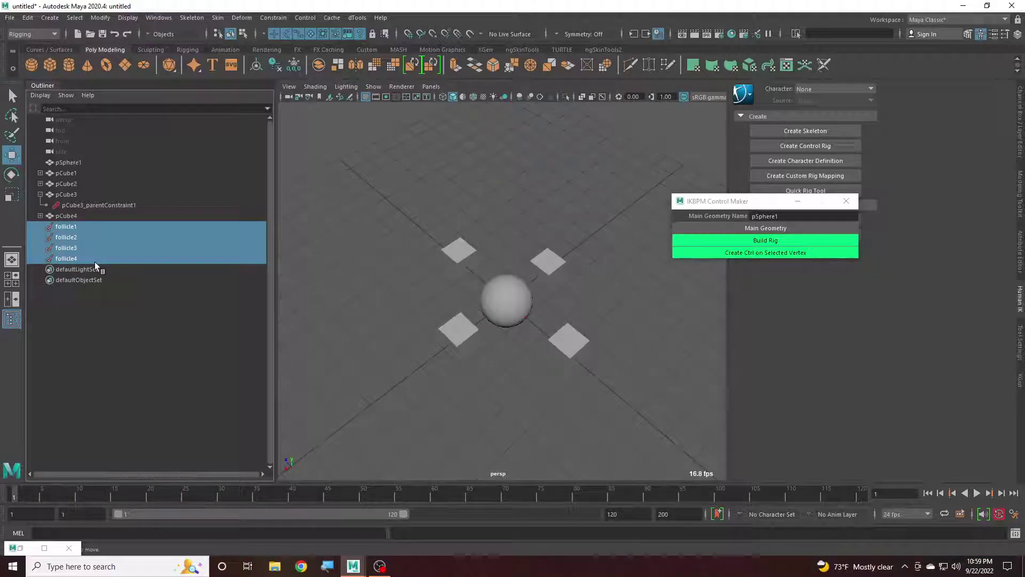
pyautogui.press('Delete')
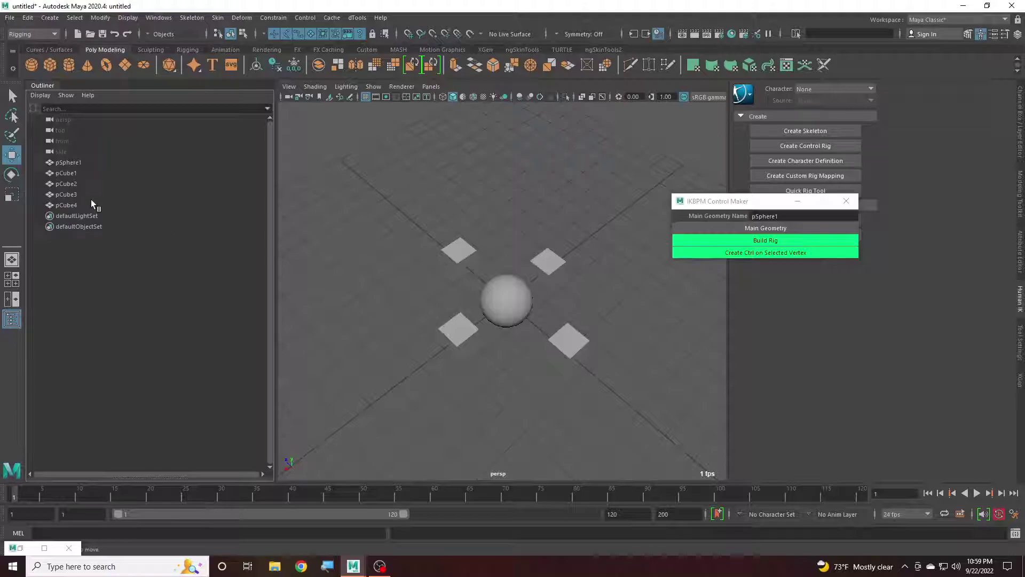
pyautogui.moveTo(94, 177); pyautogui.dragTo(98, 205)
pyautogui.press('Delete')
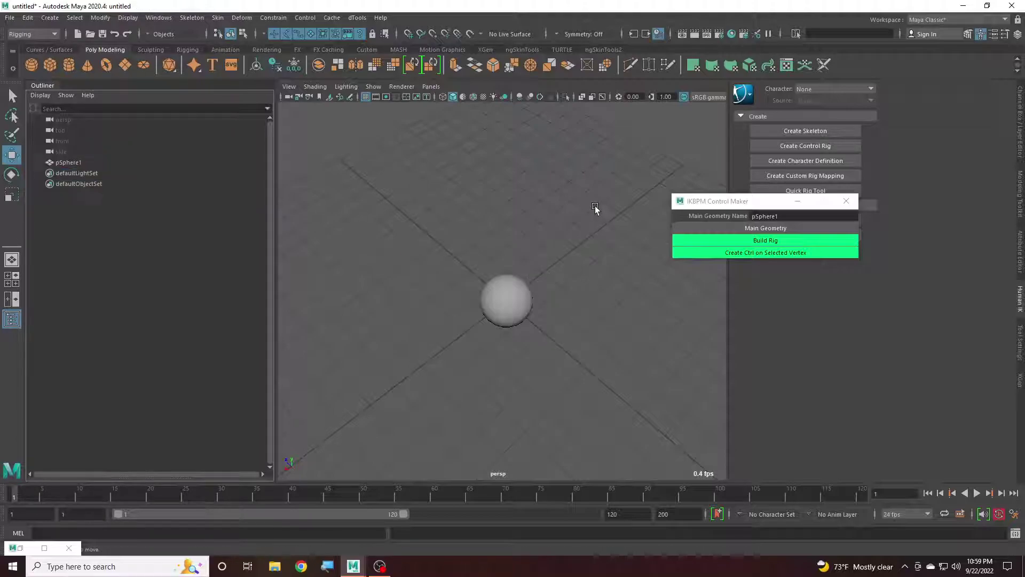
# Step: Switch the sphere to vertex component mode
pyautogui.scroll(8, 581, 273)
pyautogui.keyDown('alt'); pyautogui.moveTo(514, 293); pyautogui.dragTo(483, 238, button='middle'); pyautogui.keyUp('alt')
pyautogui.keyDown('alt'); pyautogui.moveTo(483, 239); pyautogui.dragTo(519, 238); pyautogui.keyUp('alt')
pyautogui.keyDown('alt'); pyautogui.moveTo(490, 228); pyautogui.dragTo(499, 256, button='middle'); pyautogui.keyUp('alt')
pyautogui.keyDown('alt'); pyautogui.moveTo(471, 250); pyautogui.dragTo(458, 248); pyautogui.keyUp('alt')
pyautogui.scroll(2, 458, 248)
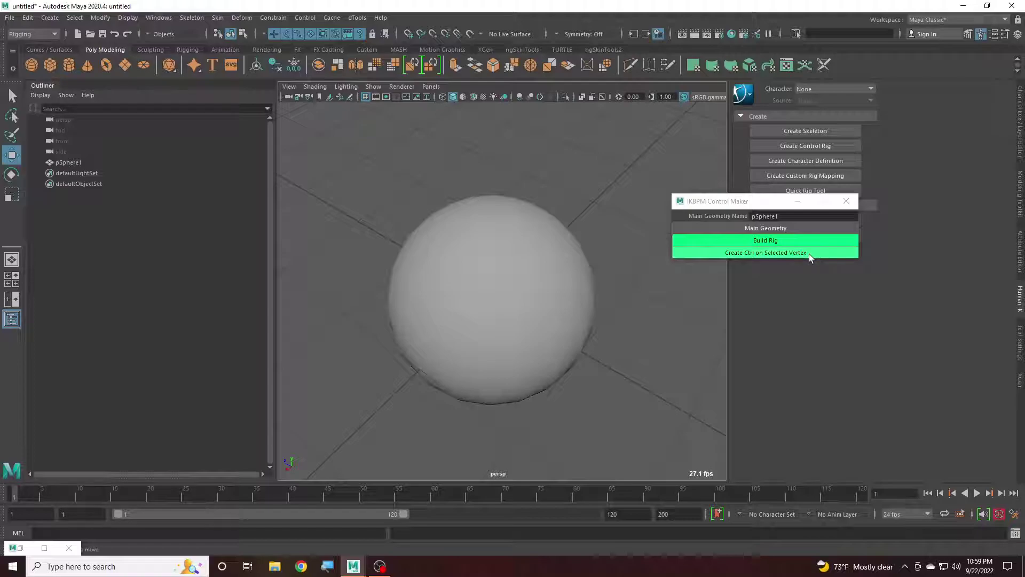
pyautogui.scroll(-3, 586, 258)
pyautogui.scroll(2, 465, 271)
pyautogui.click(526, 214)
pyautogui.moveTo(526, 214); pyautogui.dragTo(475, 224, button='right')
# Step: Select five vertices spread over the sphere's surface and create controls on them with the IKBPM Control Maker
pyautogui.keyDown('alt'); pyautogui.moveTo(475, 224); pyautogui.dragTo(475, 288); pyautogui.keyUp('alt')
pyautogui.click(455, 256)
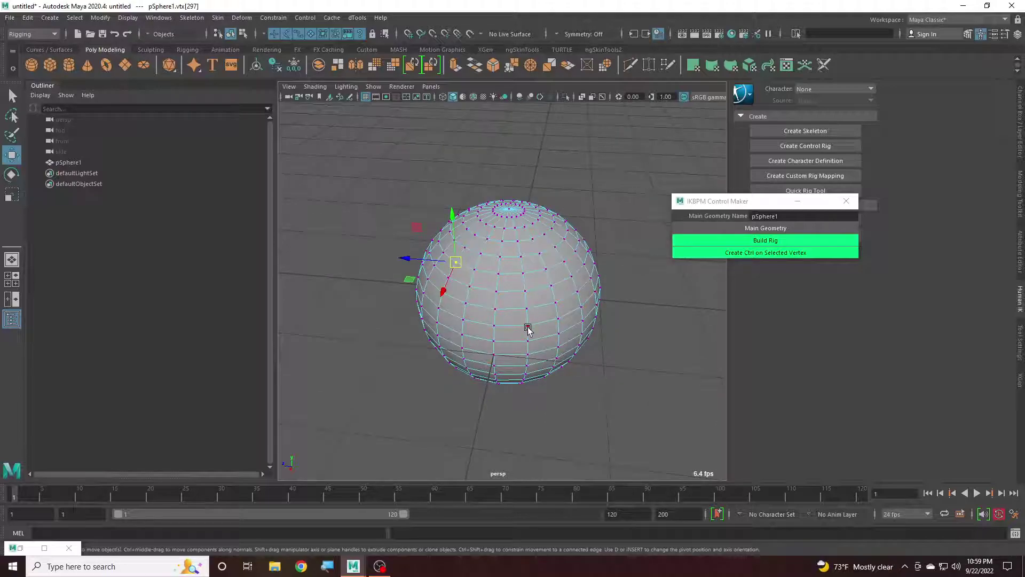
pyautogui.keyDown('shift'); pyautogui.click(572, 276); pyautogui.keyUp('shift')
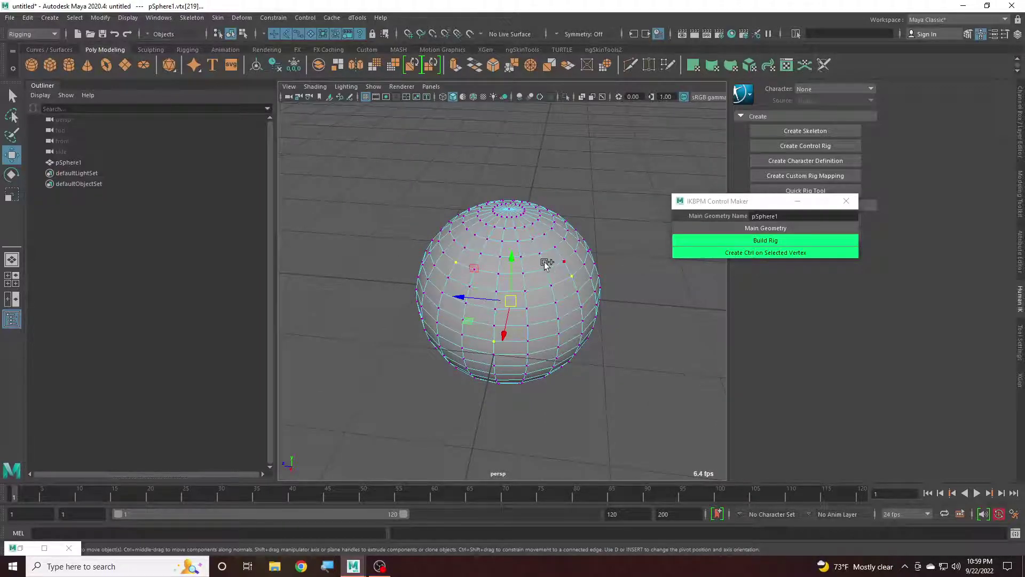
pyautogui.keyDown('shift'); pyautogui.click(518, 242); pyautogui.keyUp('shift')
pyautogui.keyDown('alt'); pyautogui.moveTo(561, 249); pyautogui.dragTo(561, 284); pyautogui.keyUp('alt')
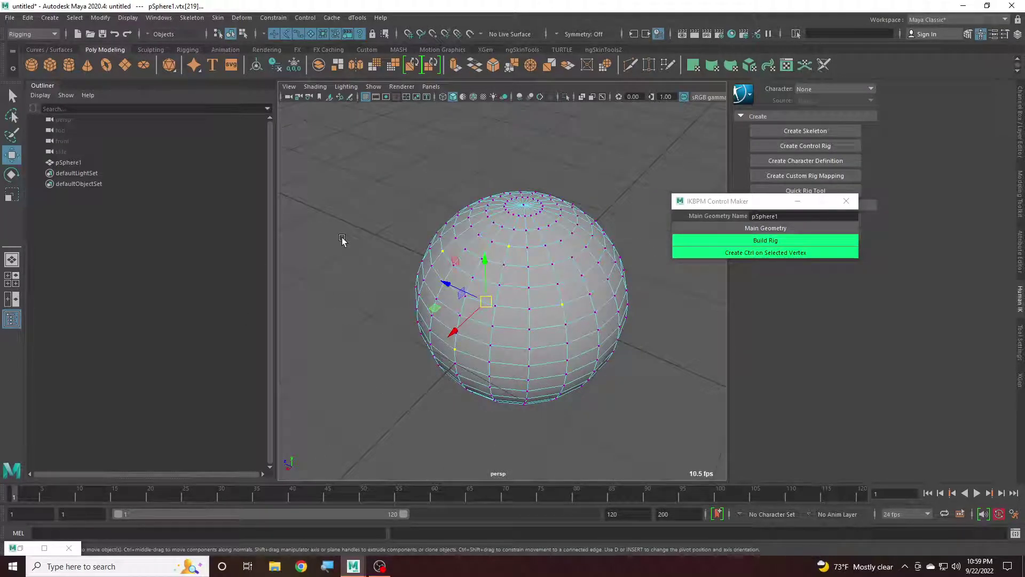
pyautogui.click(726, 254)
pyautogui.keyDown('alt'); pyautogui.moveTo(524, 271); pyautogui.dragTo(555, 267); pyautogui.keyUp('alt')
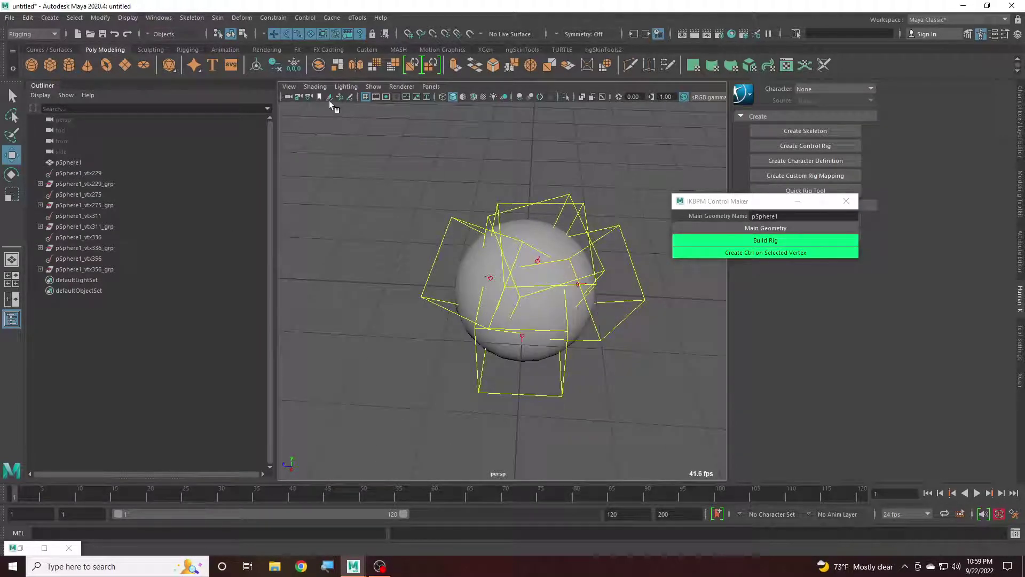
# Step: Examine the cube-shaped controls around the sphere by selecting individual ones and viewing them from several angles
pyautogui.scroll(5, 483, 259)
pyautogui.click(536, 217)
pyautogui.moveTo(581, 214); pyautogui.dragTo(531, 220, button='right')
pyautogui.click(600, 140)
pyautogui.keyDown('alt'); pyautogui.moveTo(600, 140); pyautogui.dragTo(544, 194); pyautogui.keyUp('alt')
pyautogui.scroll(-5, 556, 184)
pyautogui.keyDown('alt'); pyautogui.moveTo(540, 188); pyautogui.dragTo(518, 183); pyautogui.keyUp('alt')
pyautogui.scroll(4, 518, 184)
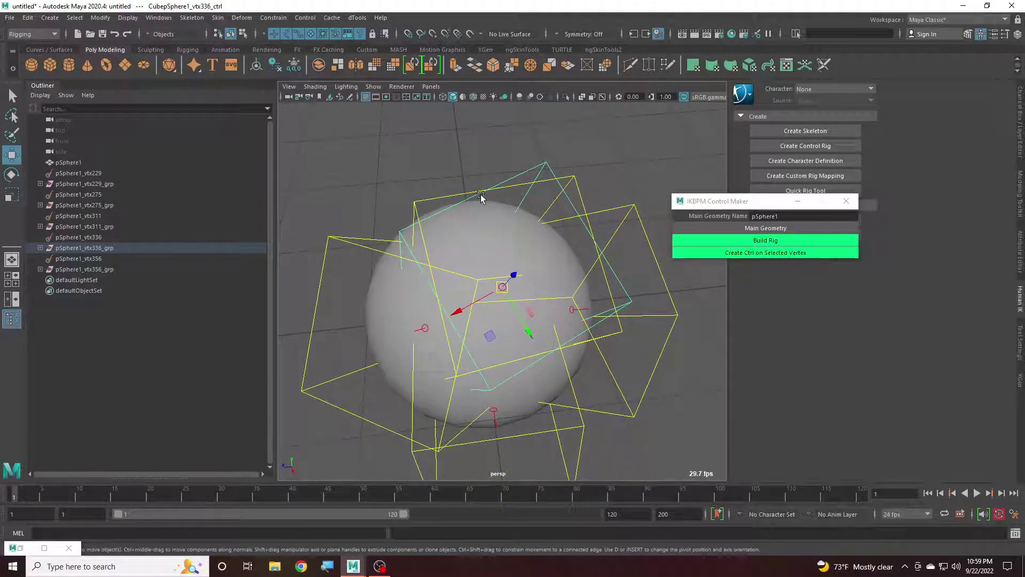
pyautogui.click(585, 184)
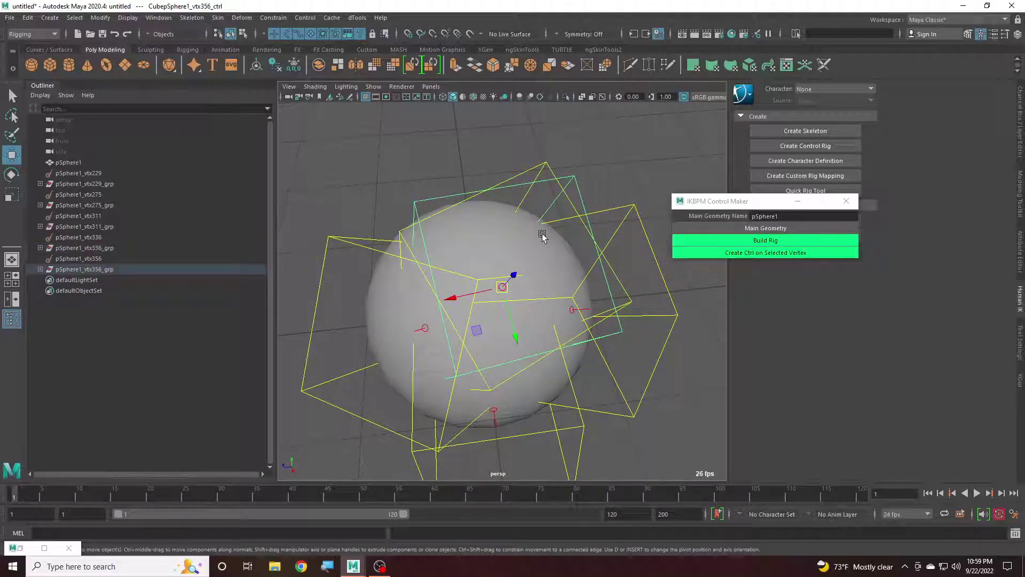
pyautogui.keyDown('alt'); pyautogui.moveTo(542, 233); pyautogui.dragTo(502, 203); pyautogui.keyUp('alt')
pyautogui.keyDown('alt'); pyautogui.moveTo(531, 155); pyautogui.dragTo(512, 224); pyautogui.keyUp('alt')
# Step: Select a single vertex on the sphere's upper half and open the UV Editor from the Modeling command set
pyautogui.click(512, 224)
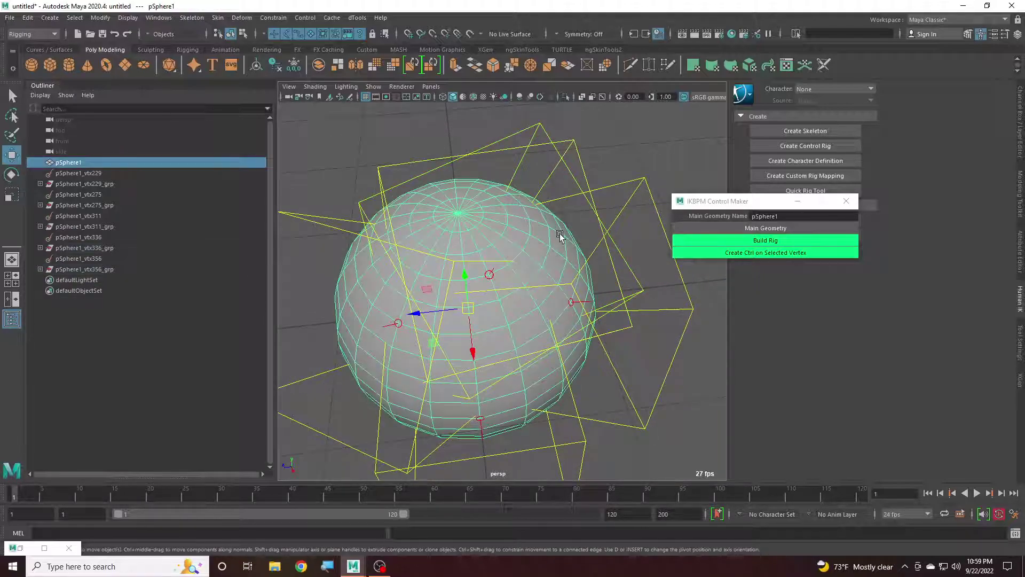
pyautogui.moveTo(568, 227); pyautogui.dragTo(472, 216, button='right')
pyautogui.click(491, 276)
pyautogui.keyDown('alt'); pyautogui.moveTo(499, 271); pyautogui.dragTo(509, 267); pyautogui.keyUp('alt')
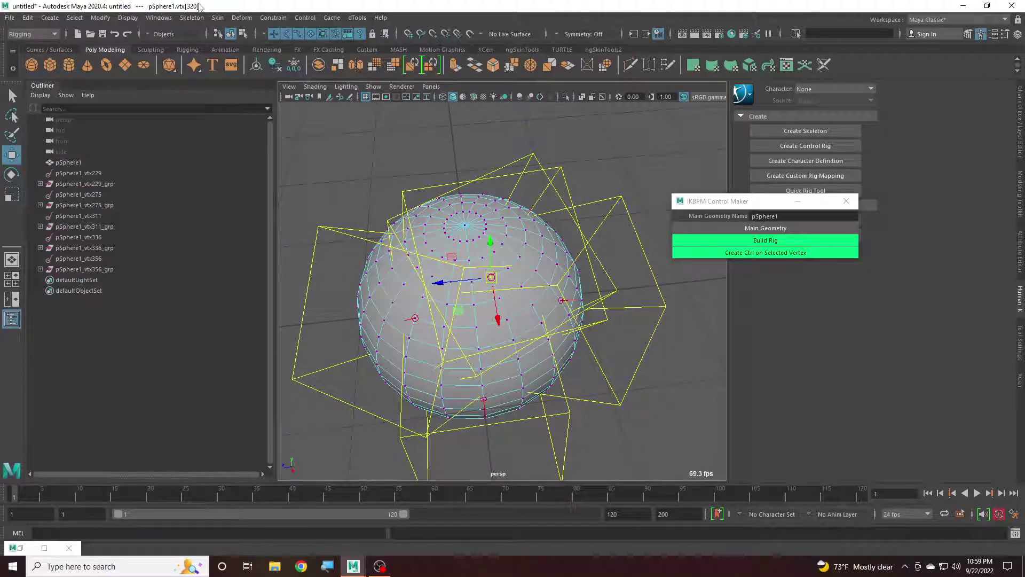
pyautogui.click(30, 37)
pyautogui.click(27, 46)
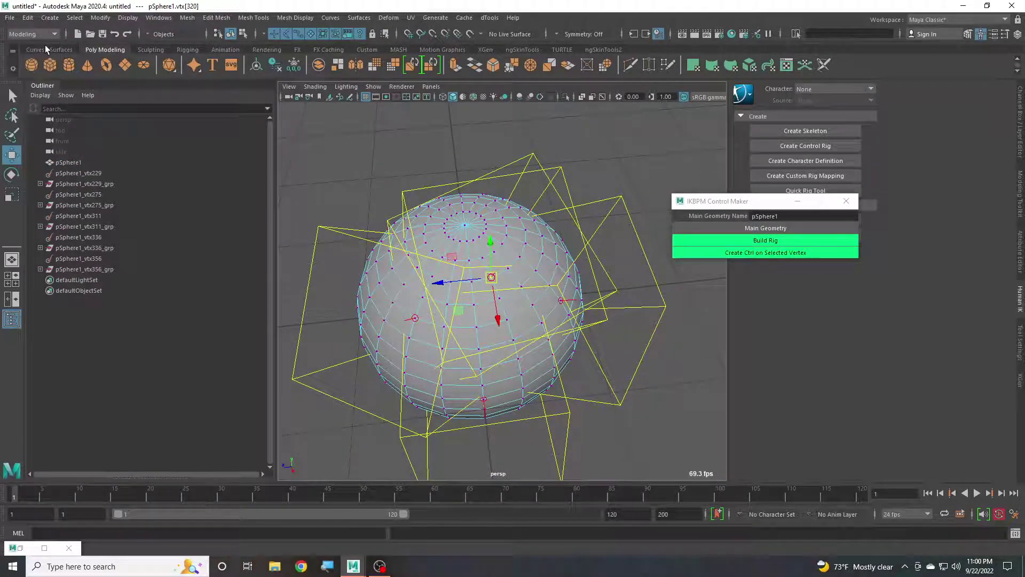
pyautogui.click(416, 21)
pyautogui.click(425, 39)
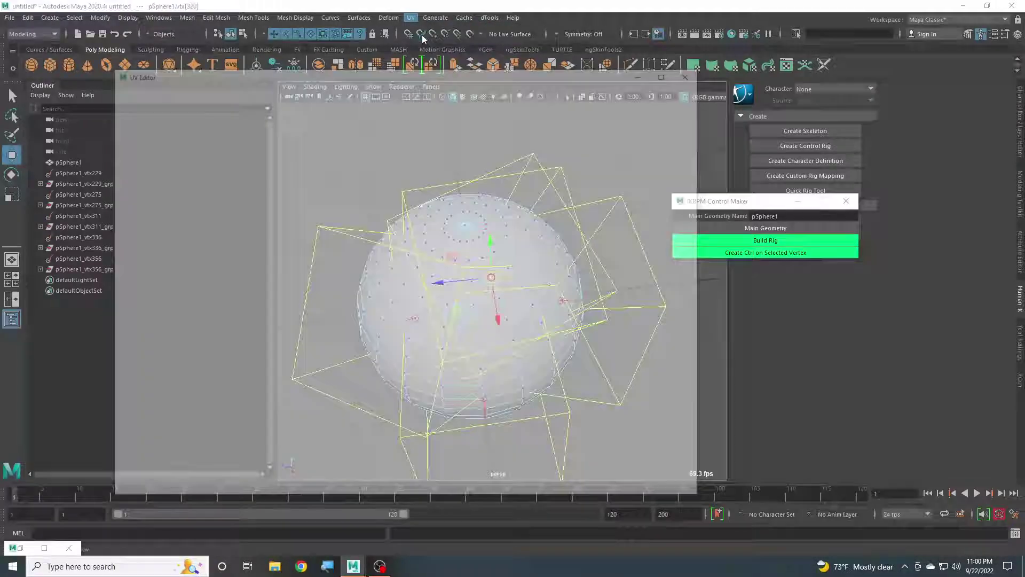
# Step: Examine where the selected vertex sits in the sphere's UV layout, and close the UV Editor
pyautogui.keyDown('alt'); pyautogui.moveTo(396, 217); pyautogui.dragTo(371, 241, button='middle'); pyautogui.keyUp('alt')
pyautogui.scroll(5, 473, 230)
pyautogui.keyDown('alt'); pyautogui.moveTo(474, 230); pyautogui.dragTo(523, 239, button='middle'); pyautogui.keyUp('alt')
pyautogui.scroll(-1, 523, 239)
pyautogui.scroll(-1, 460, 233)
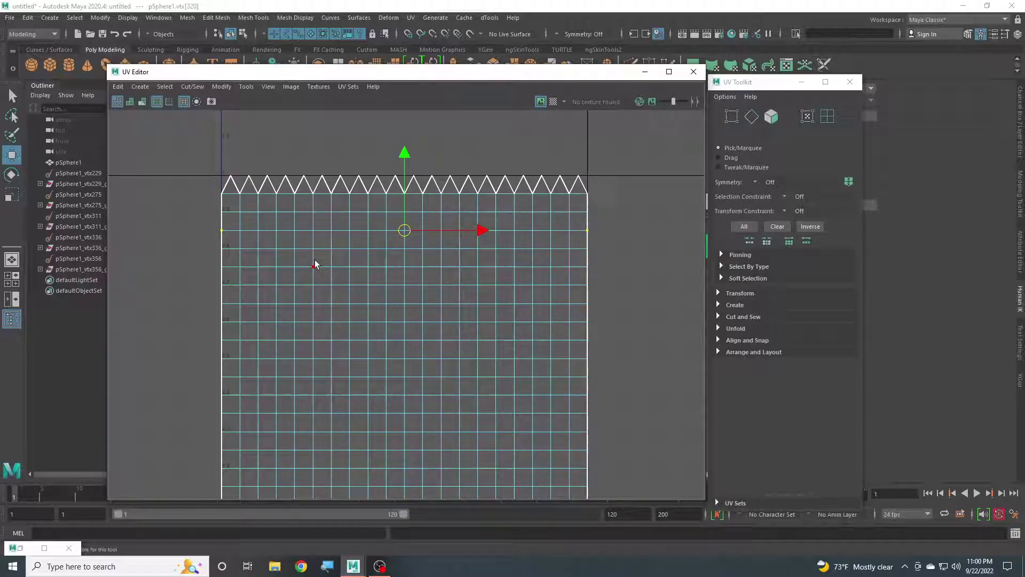
pyautogui.scroll(1, 599, 198)
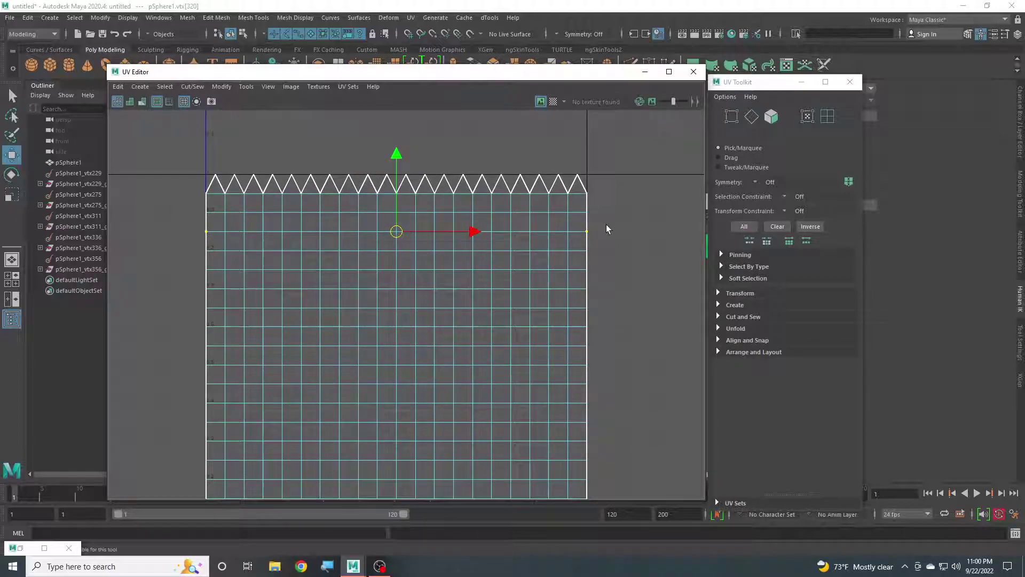
pyautogui.click(568, 249)
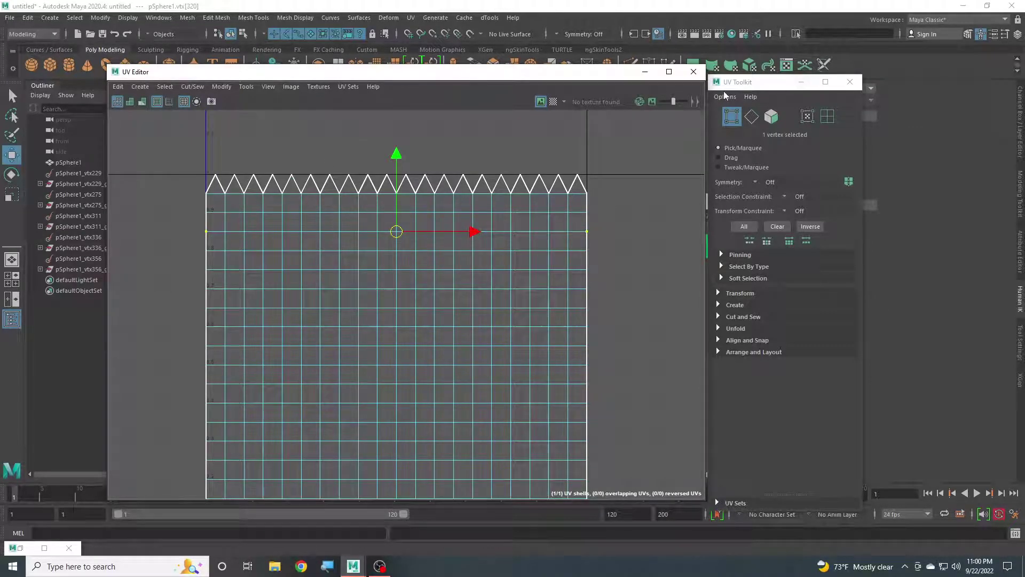
pyautogui.click(694, 71)
# Step: Return the sphere from vertex component mode to object mode
pyautogui.keyDown('alt'); pyautogui.moveTo(588, 288); pyautogui.dragTo(528, 239); pyautogui.keyUp('alt')
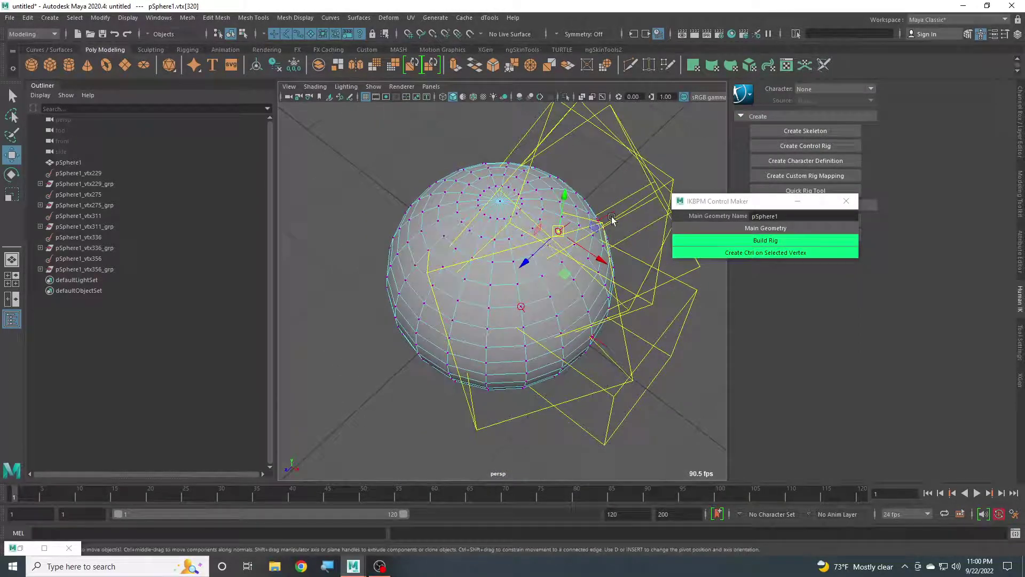
pyautogui.keyDown('alt'); pyautogui.moveTo(430, 289); pyautogui.dragTo(451, 277); pyautogui.keyUp('alt')
pyautogui.moveTo(441, 235); pyautogui.dragTo(489, 216, button='right')
pyautogui.keyDown('alt'); pyautogui.moveTo(546, 274); pyautogui.dragTo(454, 297); pyautogui.keyUp('alt')
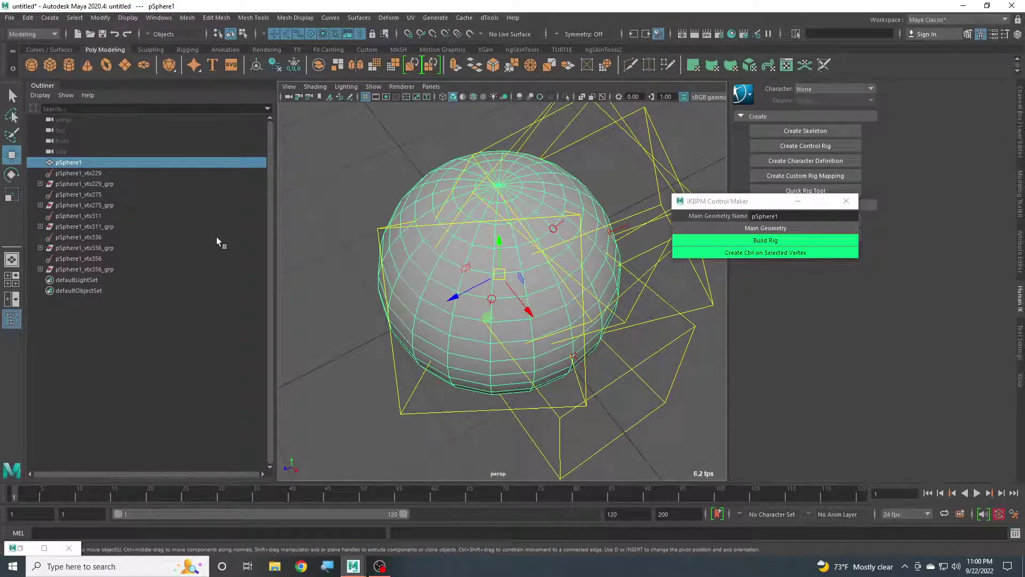
# Step: Delete the five control groups of the sphere's vertices: 356, 336, 311, 275 and 229
pyautogui.click(106, 269)
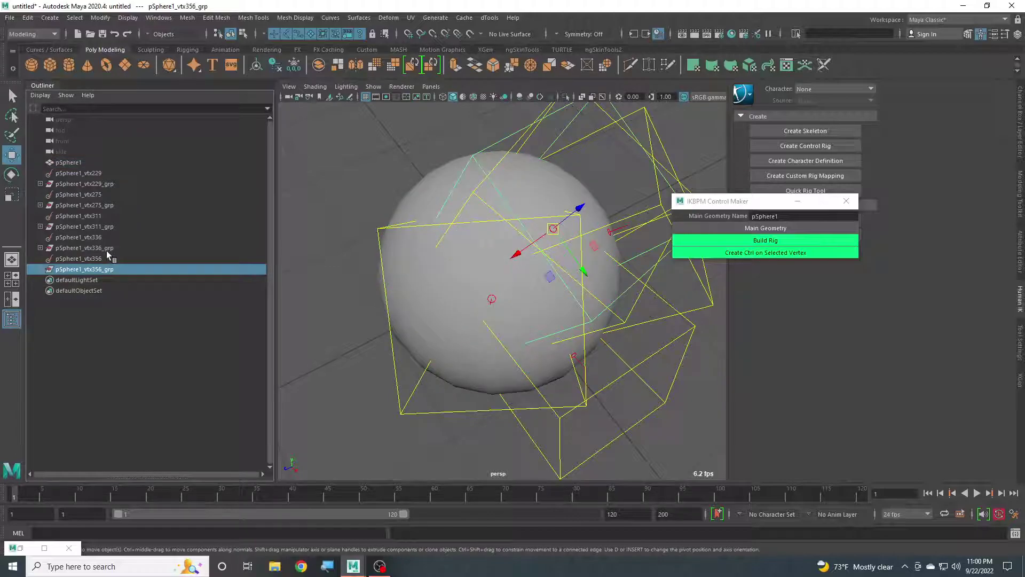
pyautogui.keyDown('ctrl'); pyautogui.click(107, 248); pyautogui.keyUp('ctrl')
pyautogui.keyDown('ctrl'); pyautogui.click(106, 226); pyautogui.keyUp('ctrl')
pyautogui.keyDown('ctrl'); pyautogui.click(107, 205); pyautogui.keyUp('ctrl')
pyautogui.keyDown('ctrl'); pyautogui.click(105, 183); pyautogui.keyUp('ctrl')
pyautogui.keyDown('alt'); pyautogui.moveTo(394, 227); pyautogui.dragTo(420, 230); pyautogui.keyUp('alt')
pyautogui.press('Delete')
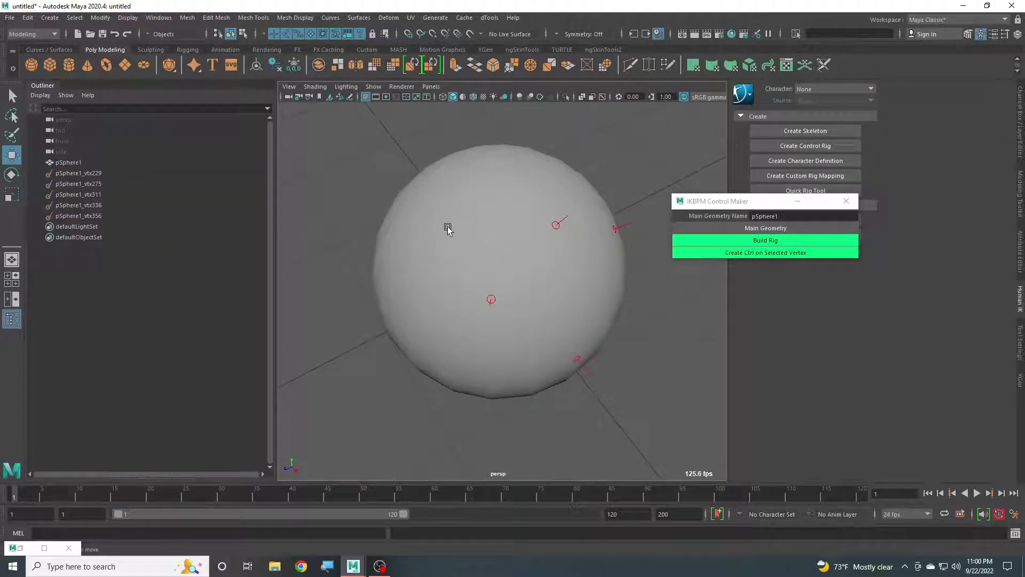
# Step: Delete the five remaining follicles, keeping only the sphere in the scene
pyautogui.keyDown('alt'); pyautogui.moveTo(645, 242); pyautogui.dragTo(565, 235); pyautogui.keyUp('alt')
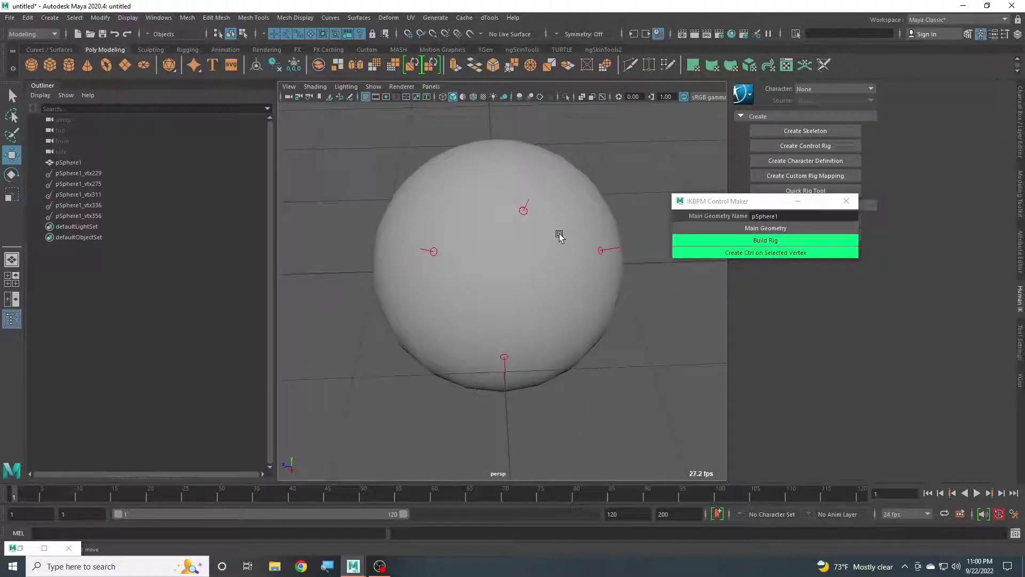
pyautogui.click(498, 245)
pyautogui.keyDown('alt'); pyautogui.moveTo(486, 278); pyautogui.dragTo(512, 217); pyautogui.keyUp('alt')
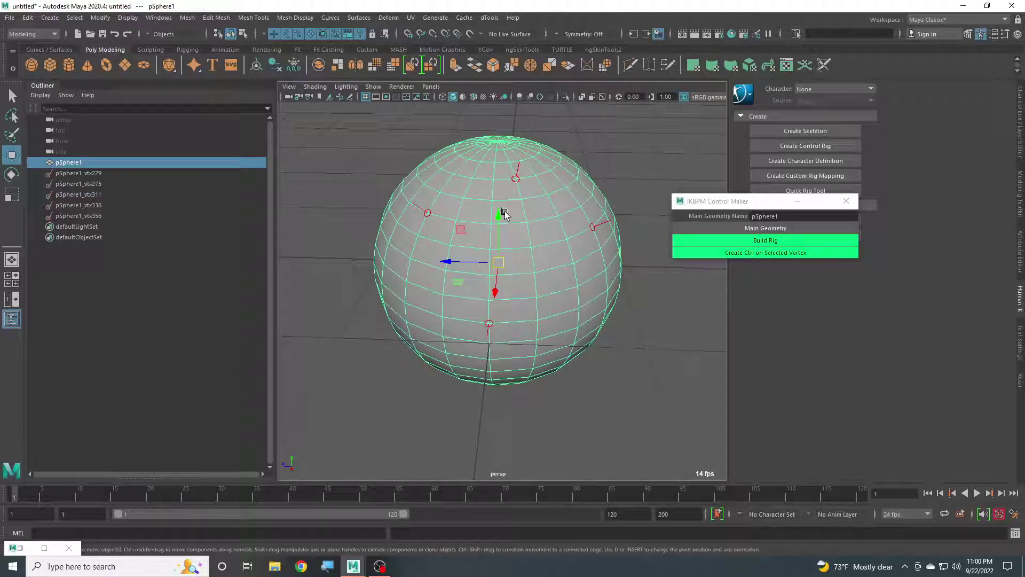
pyautogui.moveTo(140, 173); pyautogui.dragTo(139, 216)
pyautogui.press('Delete')
# Step: Select four vertices spread over the sphere's surface and create controls on them with the IKBPM Control Maker
pyautogui.moveTo(550, 194); pyautogui.dragTo(504, 191, button='right')
pyautogui.click(454, 241)
pyautogui.keyDown('shift'); pyautogui.click(395, 314); pyautogui.keyUp('shift')
pyautogui.keyDown('shift'); pyautogui.click(552, 307); pyautogui.keyUp('shift')
pyautogui.keyDown('shift'); pyautogui.click(588, 212); pyautogui.keyUp('shift')
pyautogui.click(716, 252)
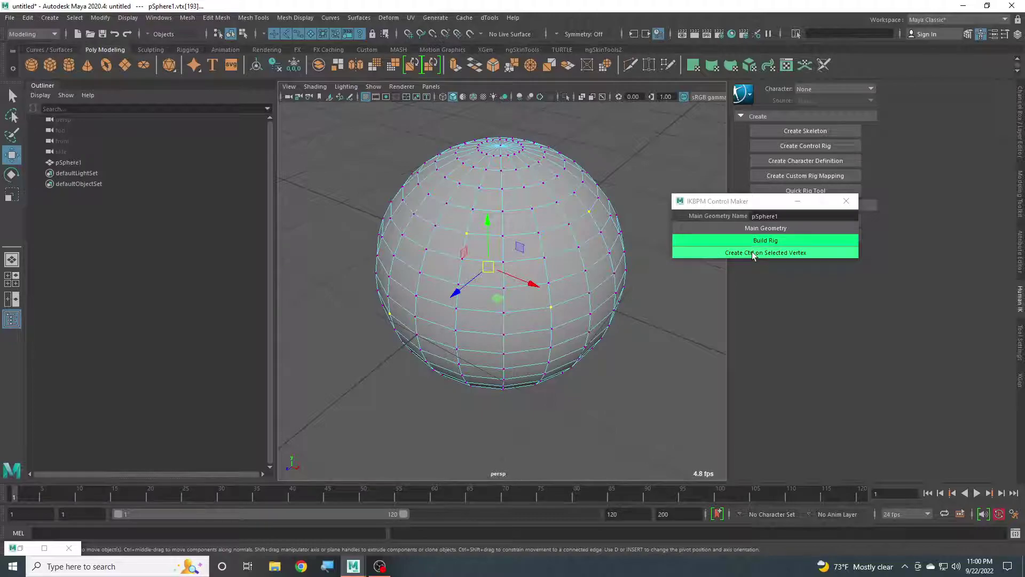
# Step: Select all four cube controls around the sphere to inspect them together
pyautogui.keyDown('alt'); pyautogui.moveTo(586, 230); pyautogui.dragTo(608, 370); pyautogui.keyUp('alt')
pyautogui.click(488, 251)
pyautogui.keyDown('shift'); pyautogui.click(609, 369); pyautogui.keyUp('shift')
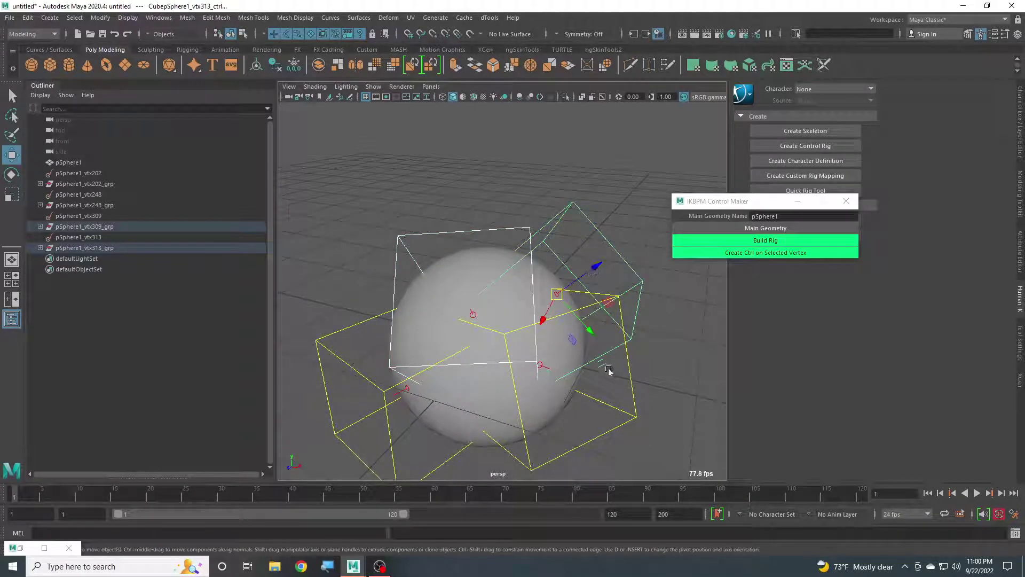
pyautogui.keyDown('shift'); pyautogui.click(639, 403); pyautogui.keyUp('shift')
pyautogui.keyDown('shift'); pyautogui.click(365, 463); pyautogui.keyUp('shift')
pyautogui.keyDown('alt'); pyautogui.moveTo(364, 463); pyautogui.dragTo(509, 277); pyautogui.keyUp('alt')
pyautogui.scroll(3, 509, 277)
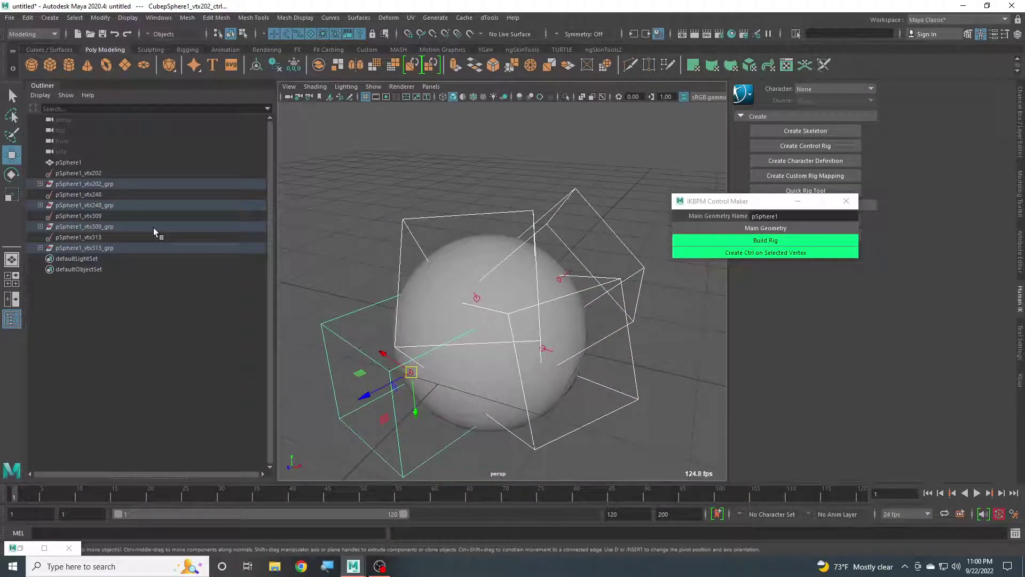
# Step: Highlight the four follicles and the sphere to examine how the controls are attached, and clear the selection
pyautogui.click(69, 238)
pyautogui.keyDown('ctrl'); pyautogui.click(86, 219); pyautogui.keyUp('ctrl')
pyautogui.keyDown('ctrl'); pyautogui.click(96, 196); pyautogui.keyUp('ctrl')
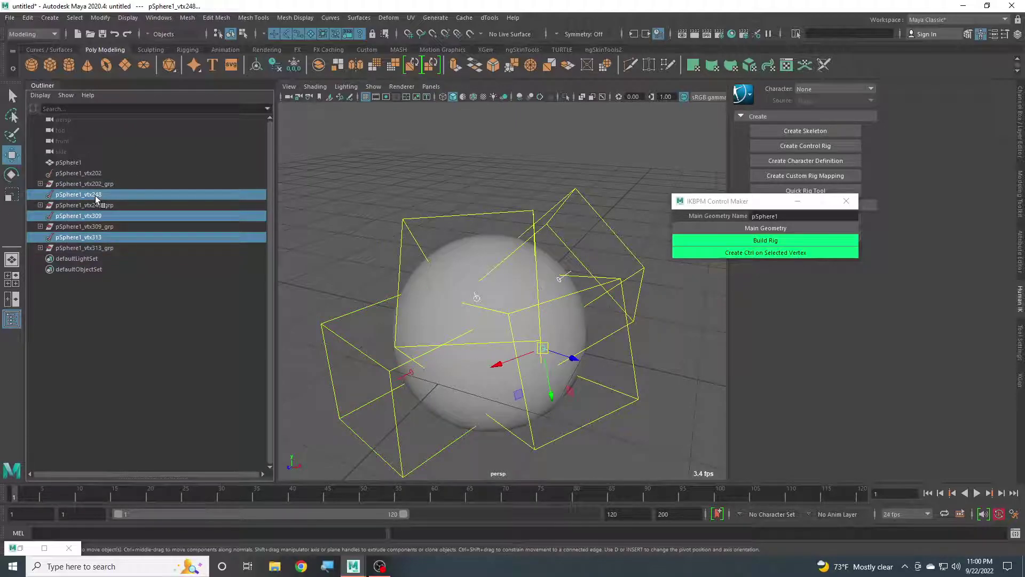
pyautogui.keyDown('ctrl'); pyautogui.click(99, 173); pyautogui.keyUp('ctrl')
pyautogui.keyDown('alt'); pyautogui.moveTo(508, 257); pyautogui.dragTo(558, 275); pyautogui.keyUp('alt')
pyautogui.click(558, 275)
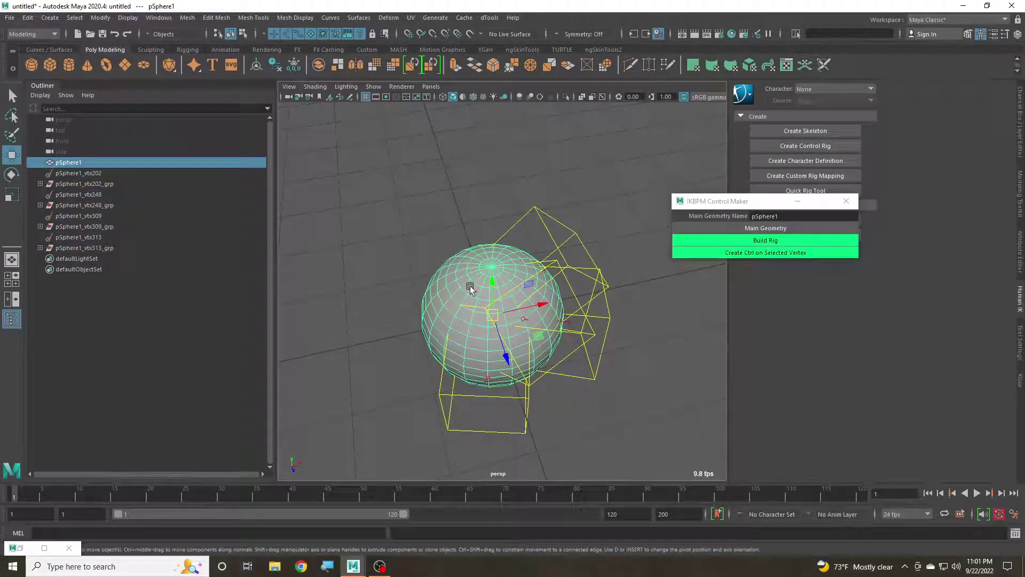
pyautogui.scroll(-3, 558, 275)
pyautogui.scroll(3, 558, 275)
pyautogui.keyDown('alt'); pyautogui.moveTo(542, 356); pyautogui.dragTo(561, 155, button='middle'); pyautogui.keyUp('alt')
pyautogui.click(561, 156)
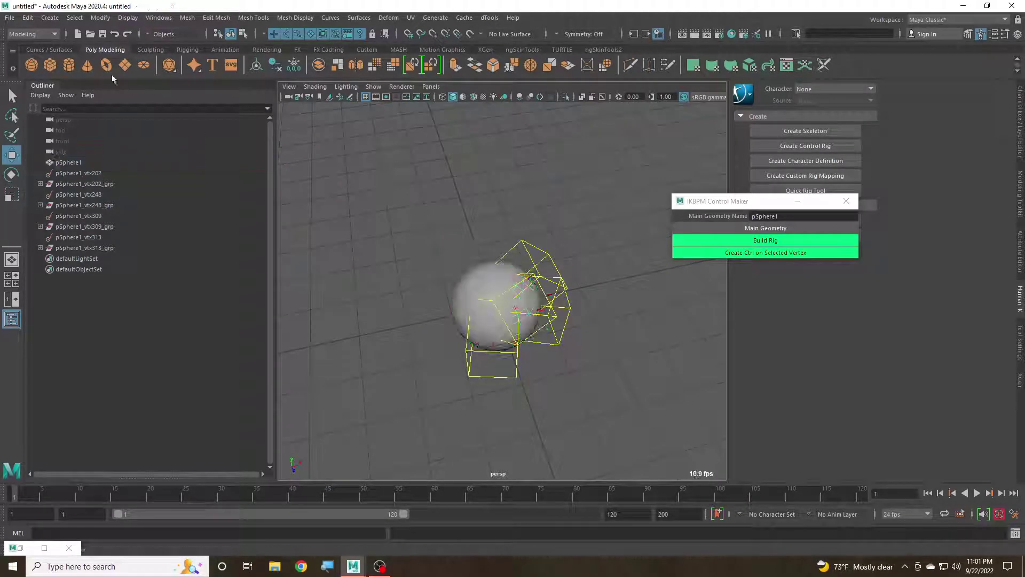
# Step: Create a polygon cube at the sphere's centre and scale it down to about 0.37
pyautogui.click(49, 67)
pyautogui.scroll(3, 537, 230)
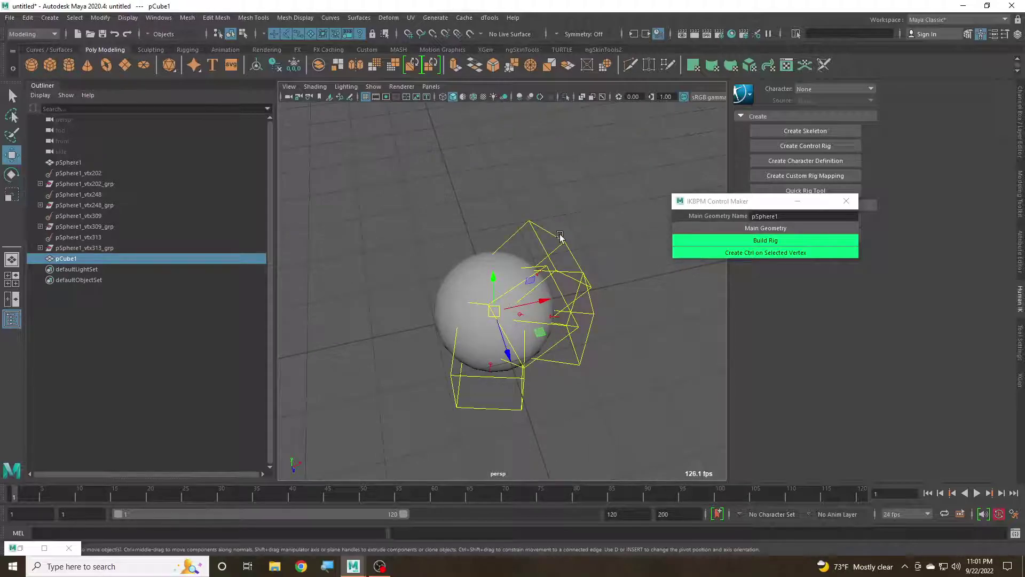
pyautogui.scroll(4, 529, 220)
pyautogui.scroll(2, 523, 216)
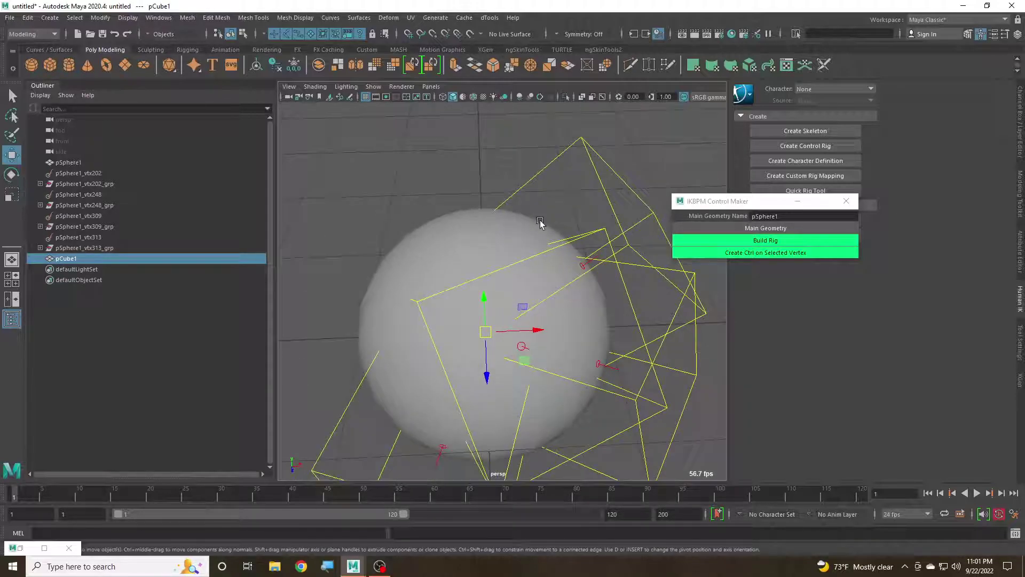
pyautogui.press('r')
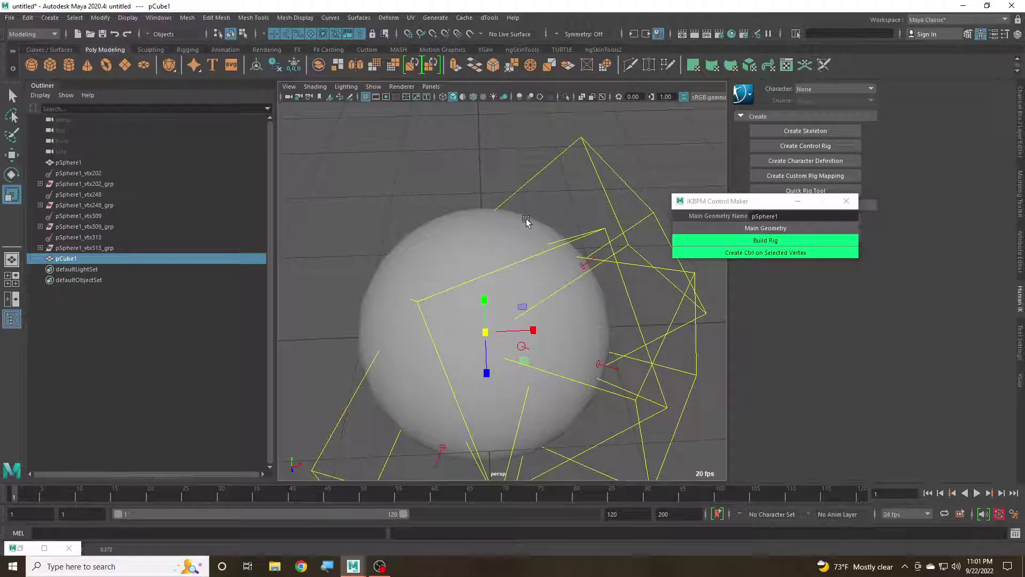
pyautogui.press('w')
pyautogui.scroll(5, 529, 221)
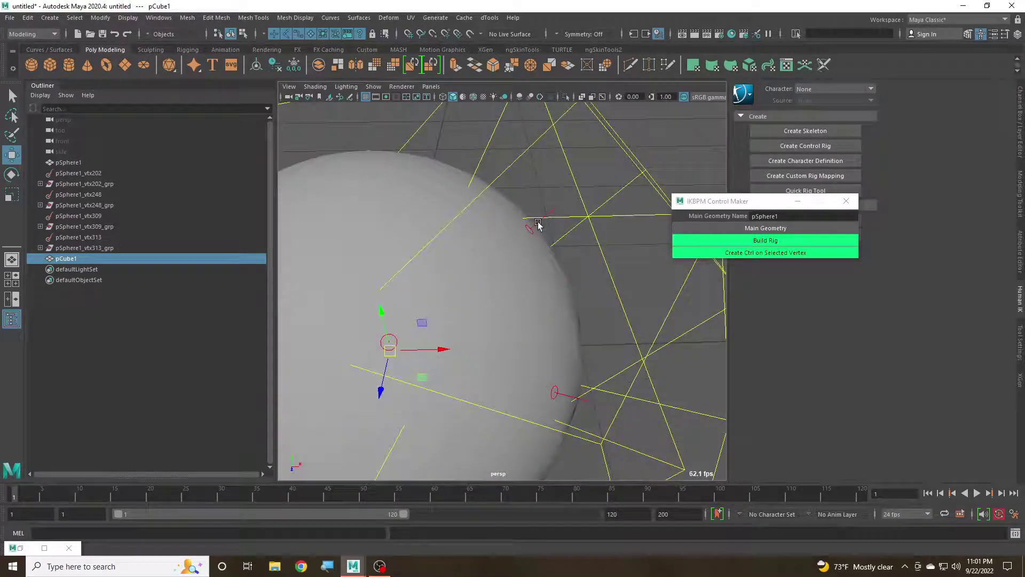
# Step: Parent-constrain pCube1 to the pSphere1_vtx309_skin joint on all axes with Maintain offset off and weight 1
pyautogui.click(554, 211)
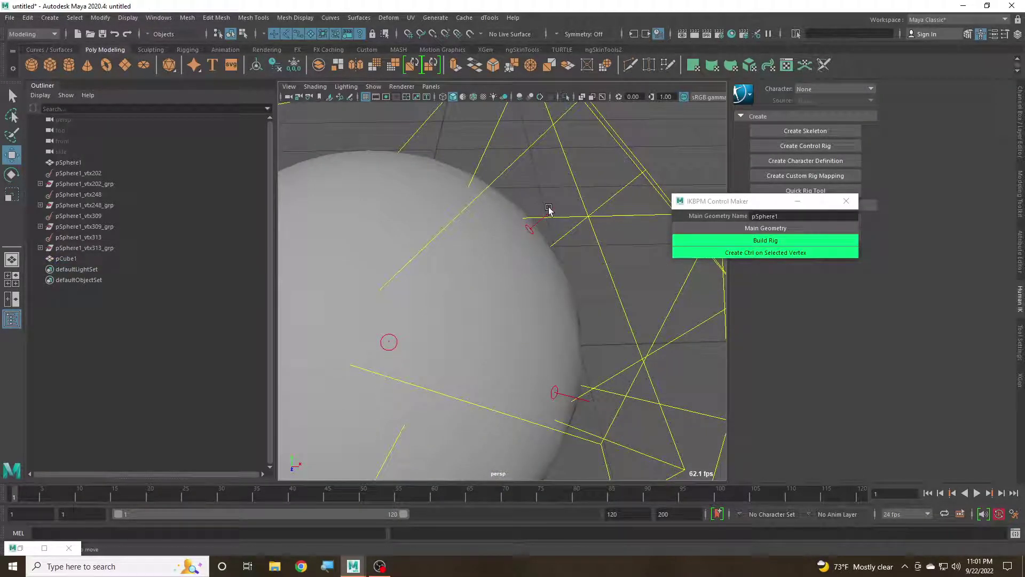
pyautogui.click(40, 226)
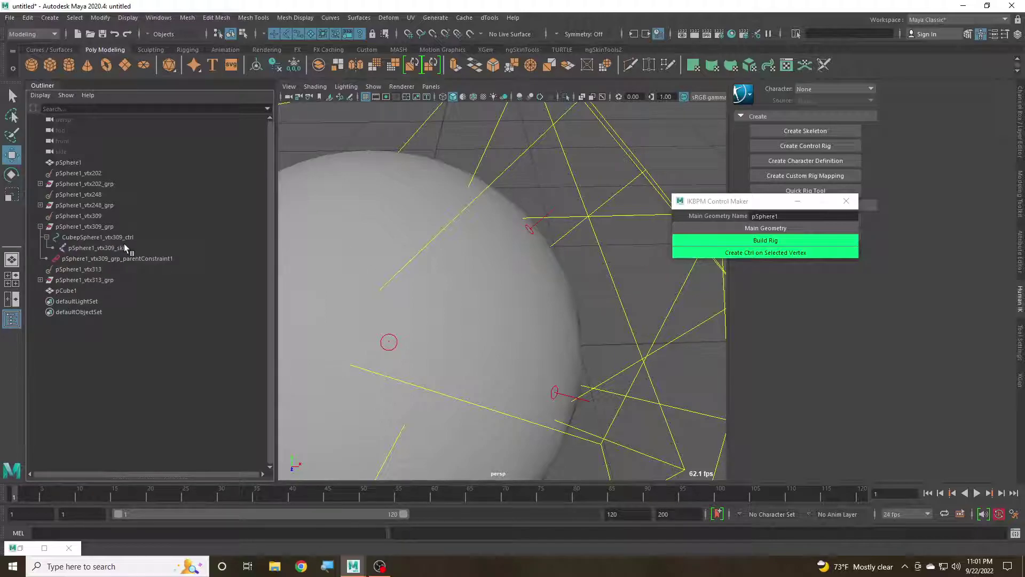
pyautogui.click(98, 247)
pyautogui.press('f')
pyautogui.keyDown('alt'); pyautogui.moveTo(457, 215); pyautogui.dragTo(543, 219); pyautogui.keyUp('alt')
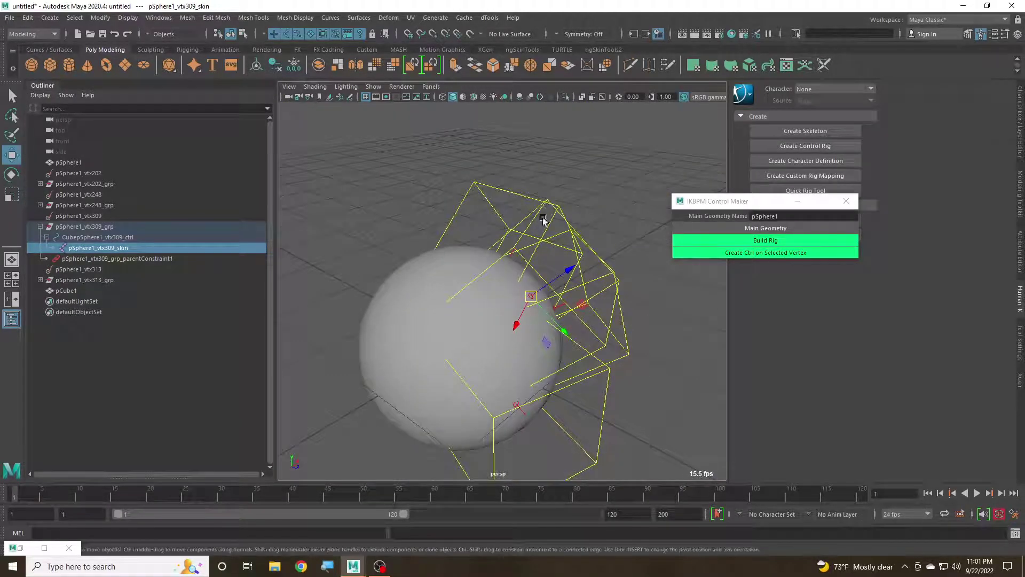
pyautogui.keyDown('ctrl'); pyautogui.click(78, 291); pyautogui.keyUp('ctrl')
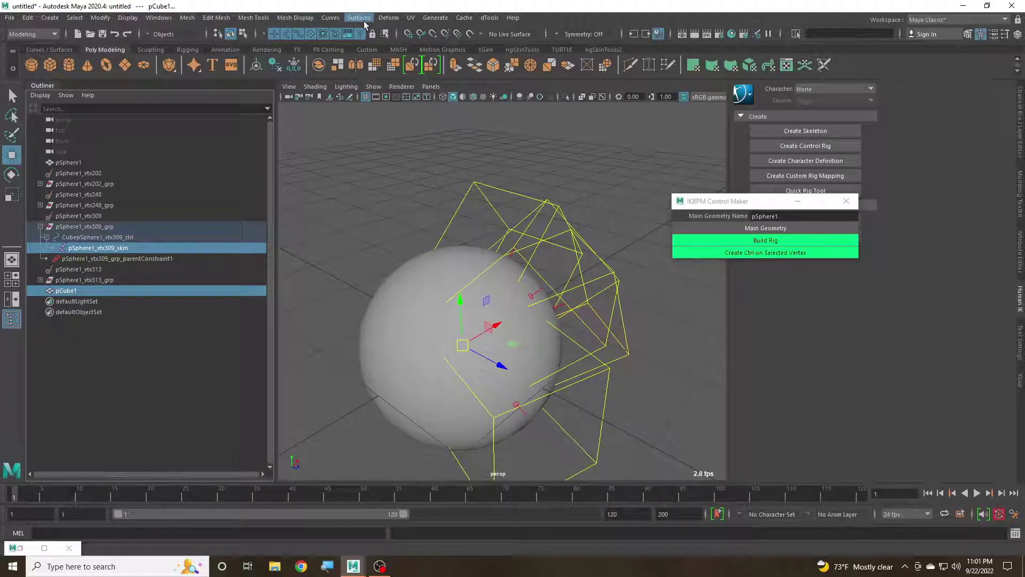
pyautogui.click(32, 33)
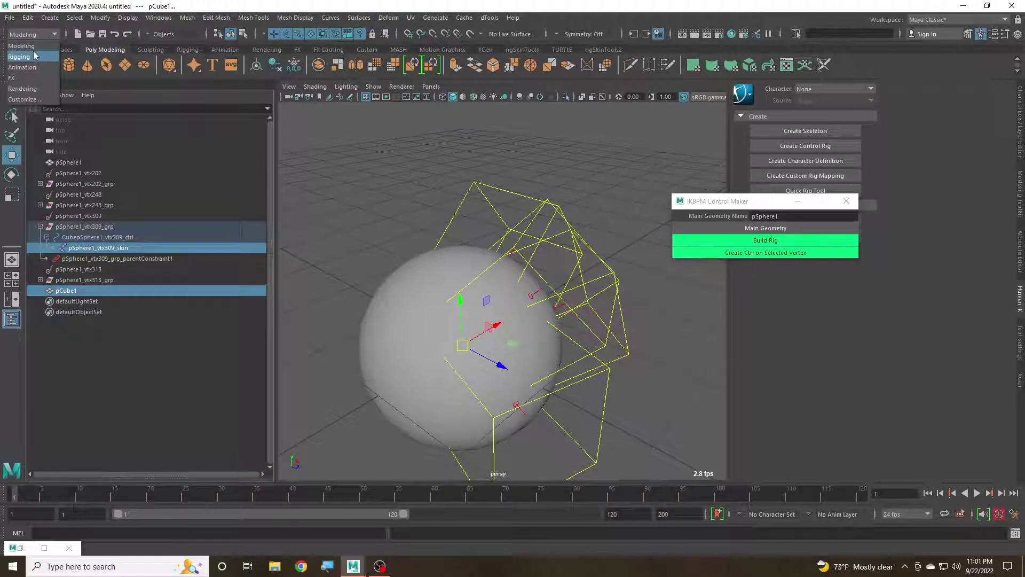
pyautogui.click(27, 55)
pyautogui.click(273, 18)
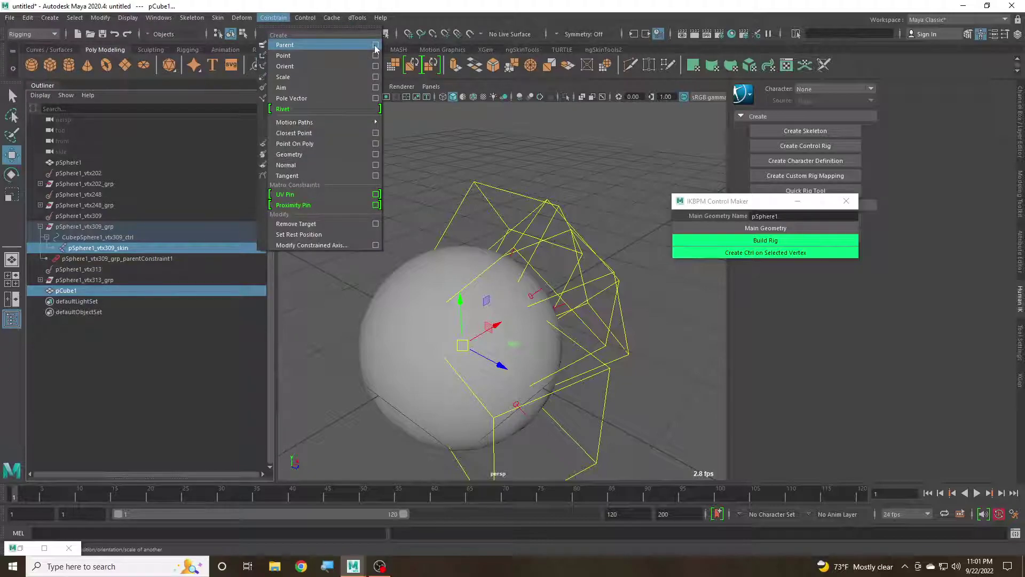
pyautogui.click(376, 47)
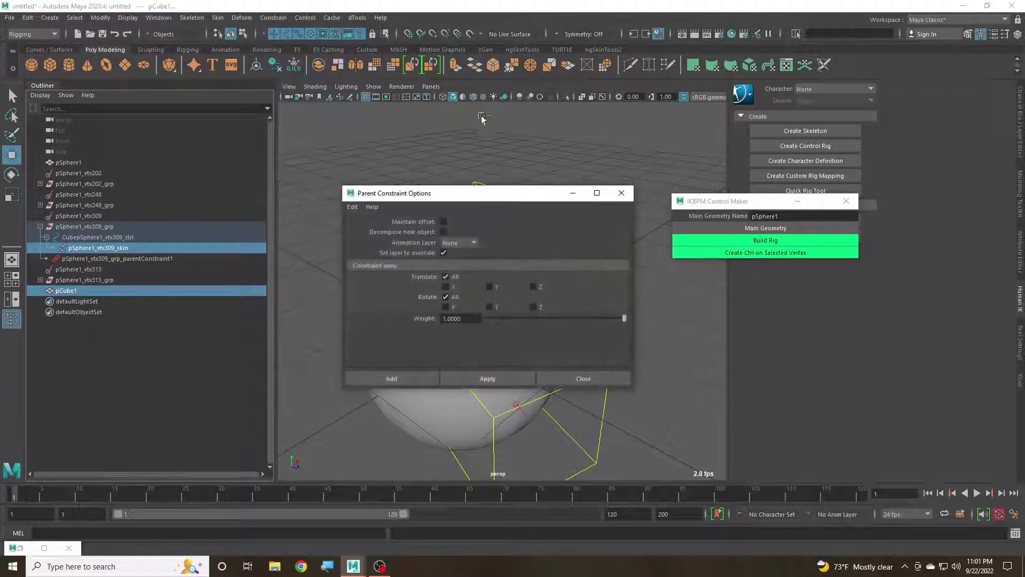
pyautogui.click(392, 380)
# Step: Delete the parent constraint under pCube1 and reselect the cube
pyautogui.keyDown('alt'); pyautogui.moveTo(391, 379); pyautogui.dragTo(550, 168); pyautogui.keyUp('alt')
pyautogui.click(498, 260)
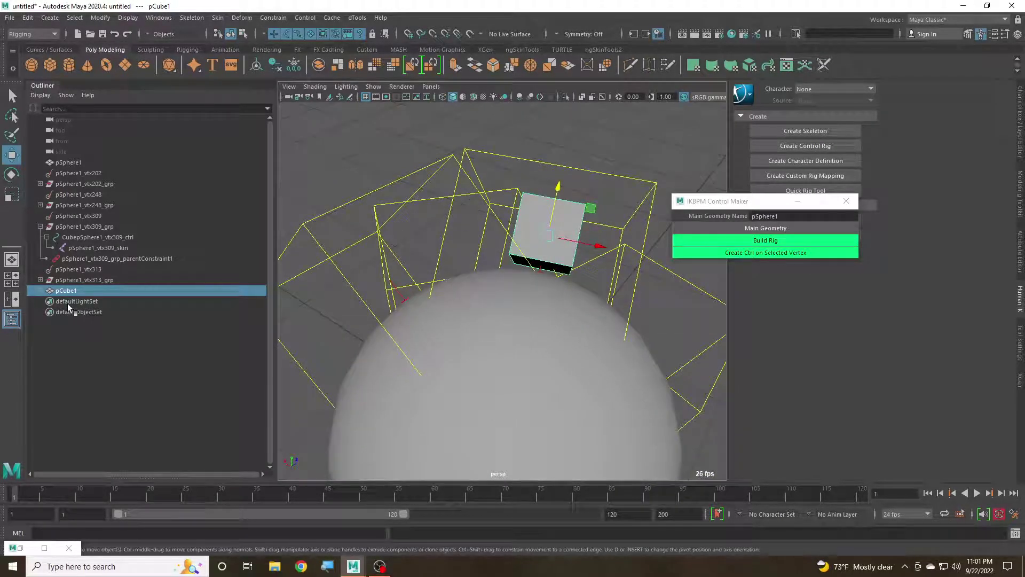
pyautogui.click(39, 291)
pyautogui.click(73, 301)
pyautogui.press('Delete')
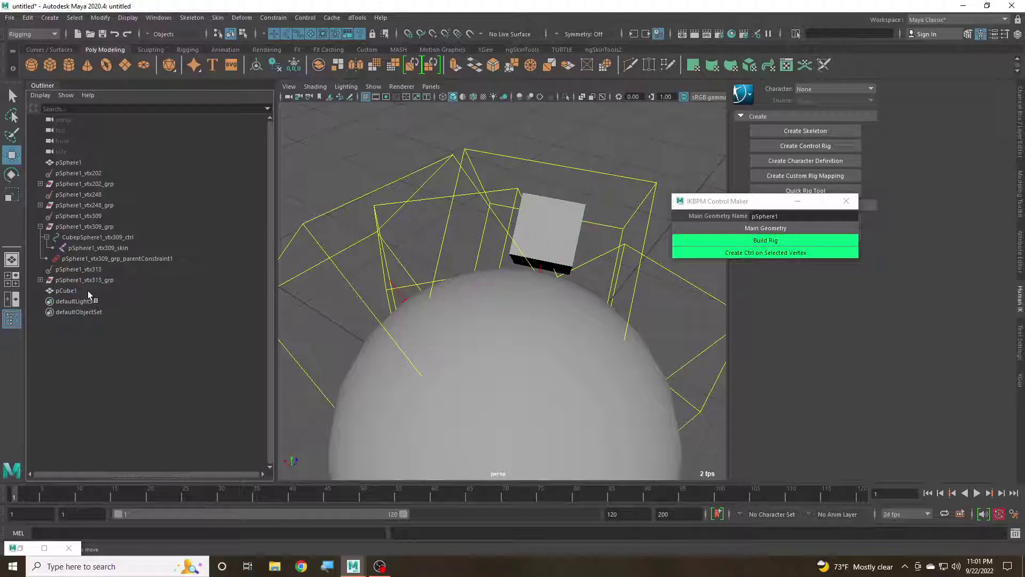
pyautogui.click(89, 292)
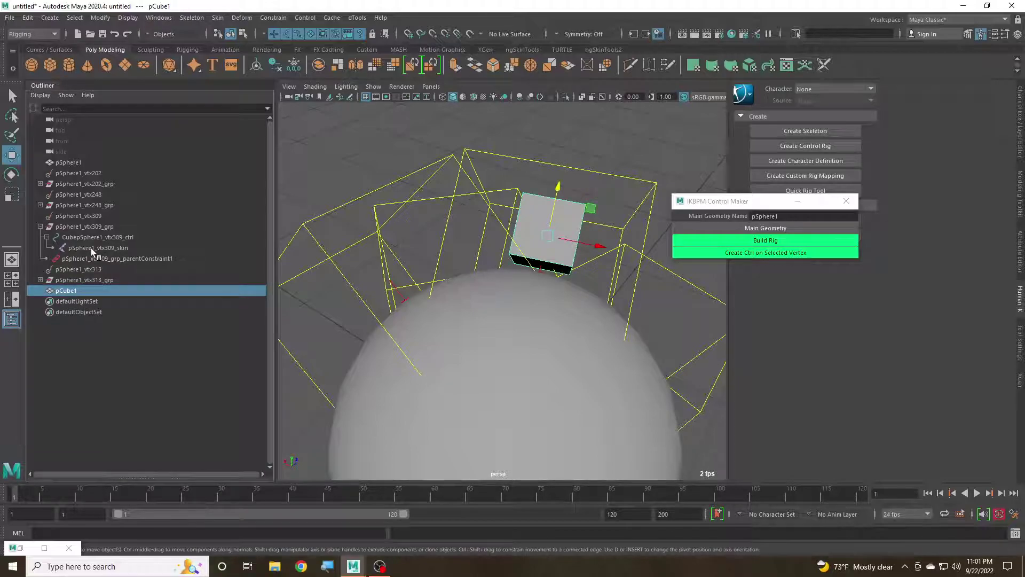
# Step: Freeze all of pCube1's transforms so its translate, rotate and scale channels reset
pyautogui.click(1018, 104)
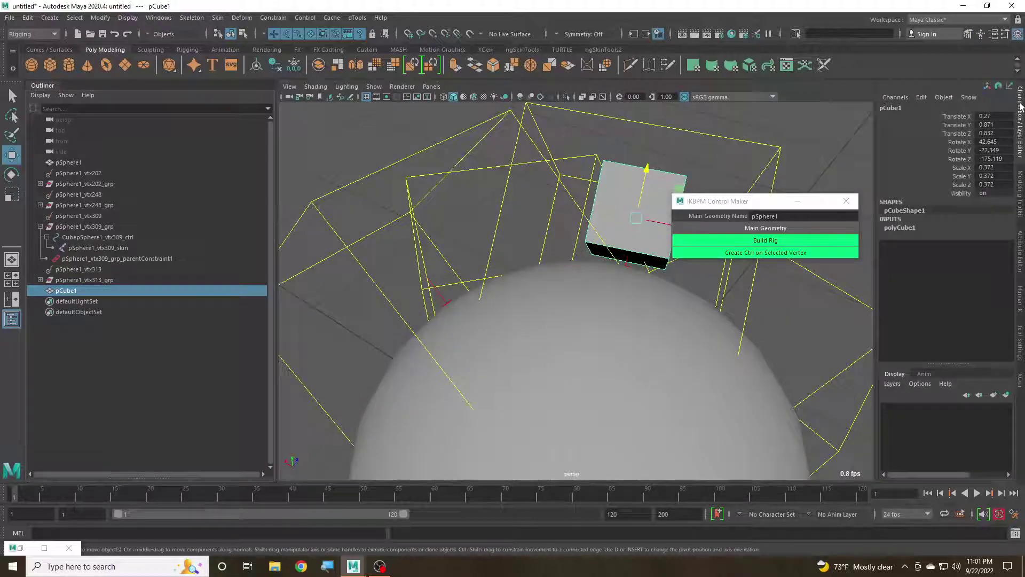
pyautogui.click(942, 128)
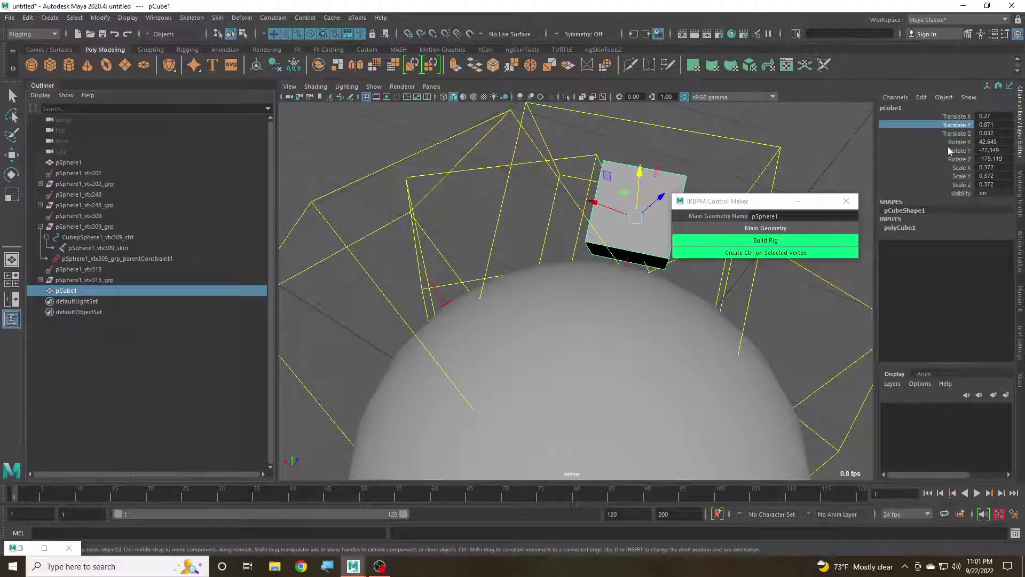
pyautogui.click(957, 142)
pyautogui.rightClick(957, 142)
pyautogui.moveTo(915, 332)
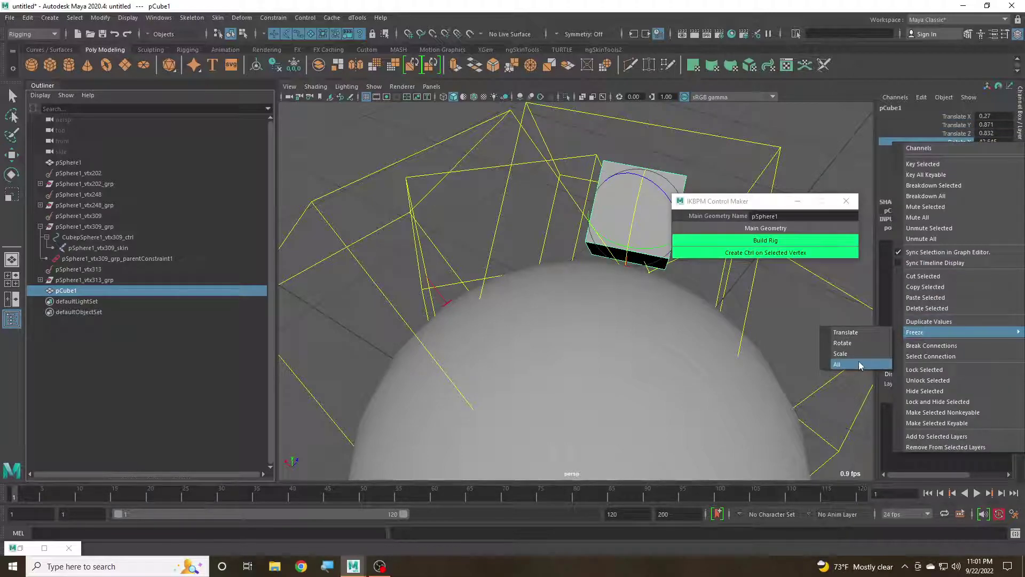
pyautogui.click(859, 365)
pyautogui.click(764, 253)
pyautogui.hotkey('ctrl', 'z')
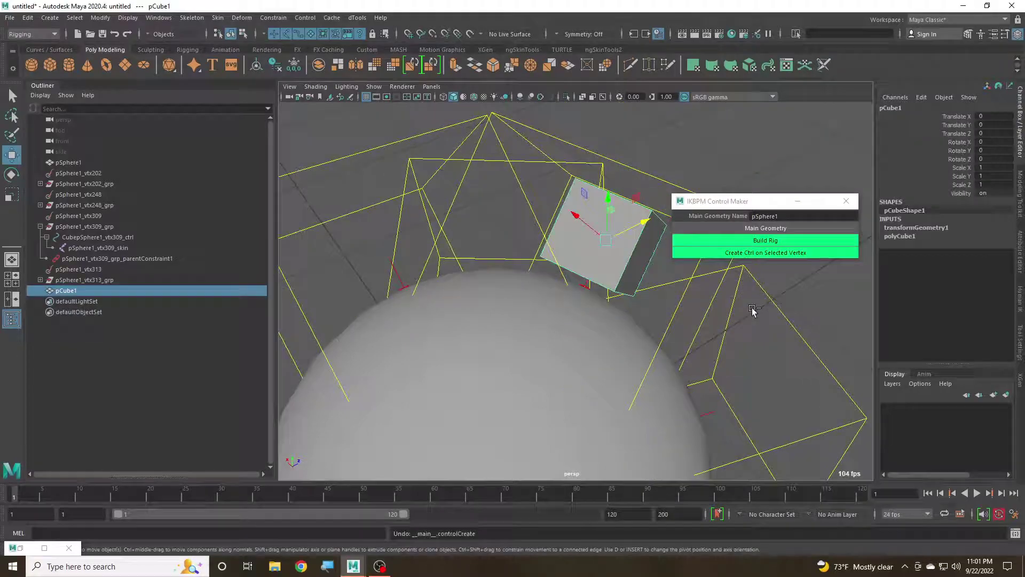
# Step: Bind the skin of pCube1 to the pSphere1_vtx309_skin joint
pyautogui.keyDown('alt'); pyautogui.moveTo(677, 313); pyautogui.dragTo(304, 310); pyautogui.keyUp('alt')
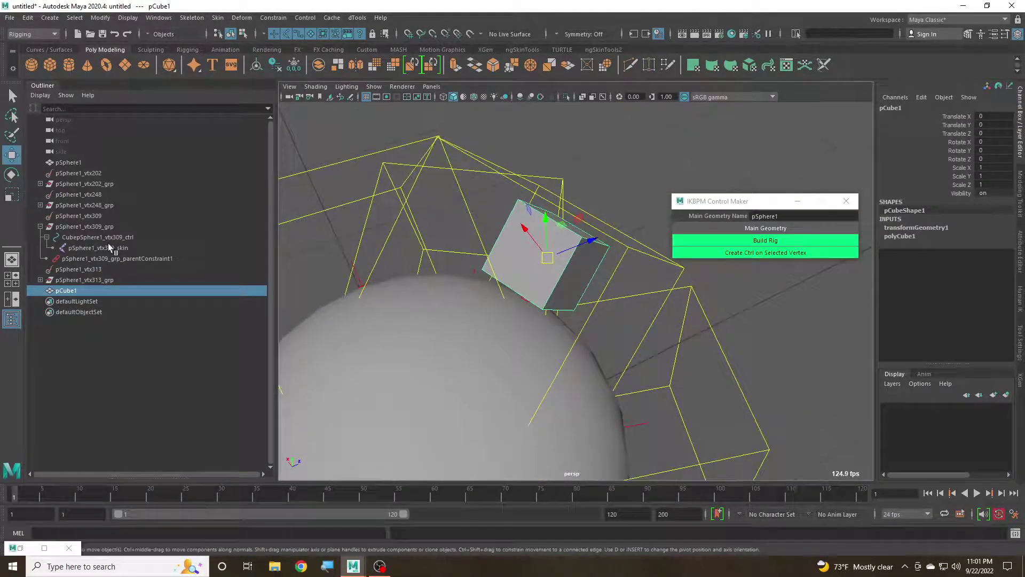
pyautogui.click(108, 247)
pyautogui.keyDown('ctrl'); pyautogui.click(91, 290); pyautogui.keyUp('ctrl')
pyautogui.click(217, 21)
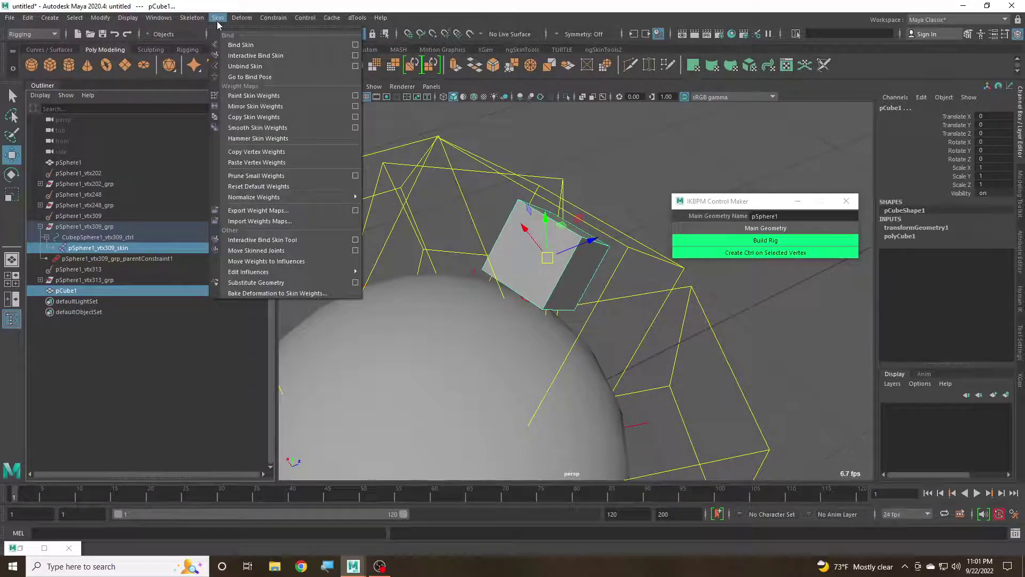
pyautogui.click(241, 45)
# Step: Move CubepSphere1_vtx309_ctrl away from the sphere to test the cube's binding, and undo the moves
pyautogui.keyDown('alt'); pyautogui.moveTo(561, 278); pyautogui.dragTo(584, 150); pyautogui.keyUp('alt')
pyautogui.click(557, 263)
pyautogui.hotkey('ctrl', 'z')
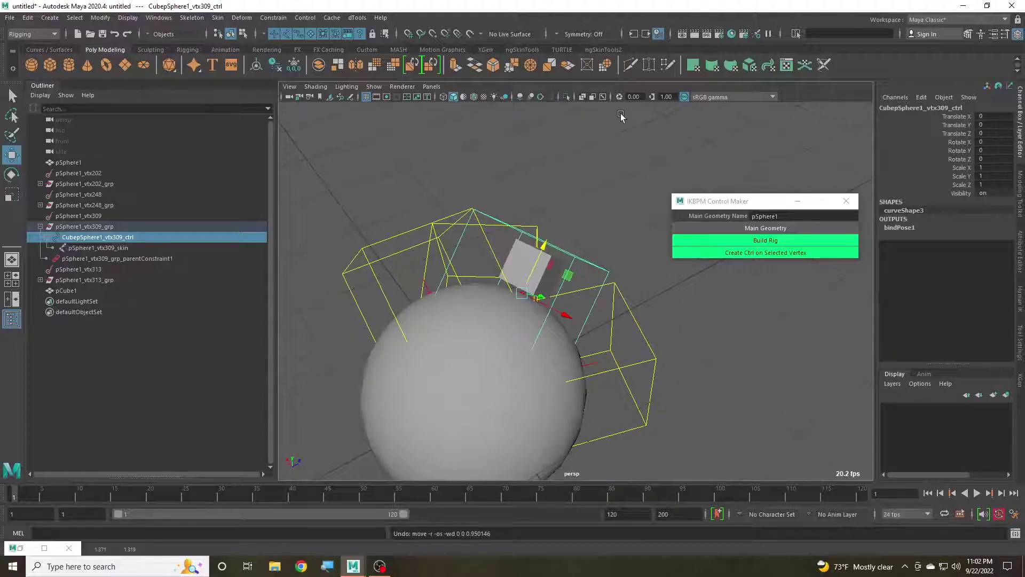
pyautogui.keyDown('alt'); pyautogui.moveTo(514, 275); pyautogui.dragTo(484, 177); pyautogui.keyUp('alt')
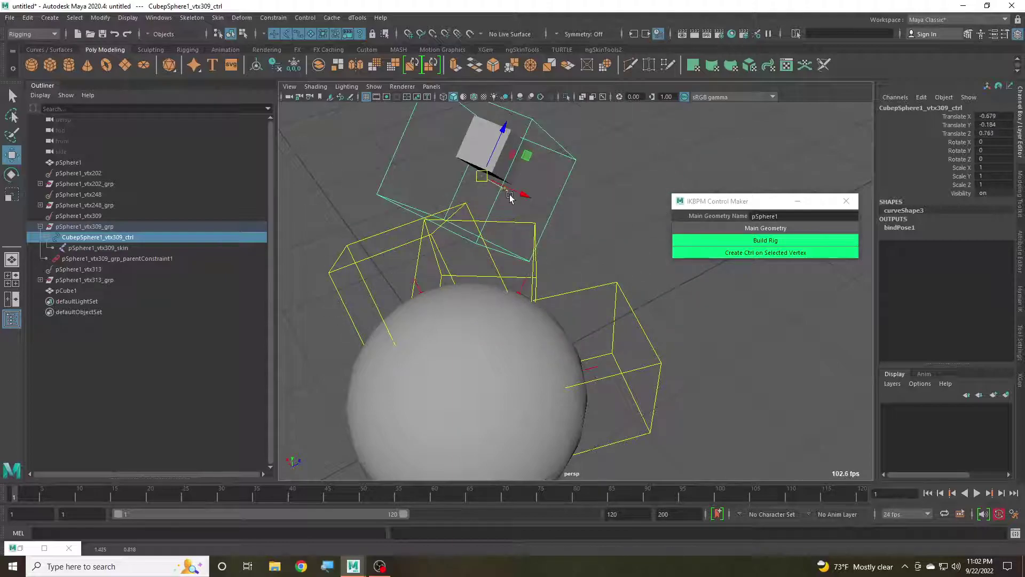
pyautogui.hotkey('ctrl', 'z')
# Step: Select pSphere1 and move it to about -0.54, -0.29, 0.32 to test how the controls and cube follow
pyautogui.scroll(-4, 463, 272)
pyautogui.keyDown('alt'); pyautogui.moveTo(464, 273); pyautogui.dragTo(465, 268); pyautogui.keyUp('alt')
pyautogui.click(475, 278)
pyautogui.scroll(-3, 620, 275)
pyautogui.moveTo(523, 295); pyautogui.dragTo(584, 352)
pyautogui.hotkey('ctrl', 'z')
pyautogui.moveTo(585, 353); pyautogui.dragTo(646, 324, button='middle')
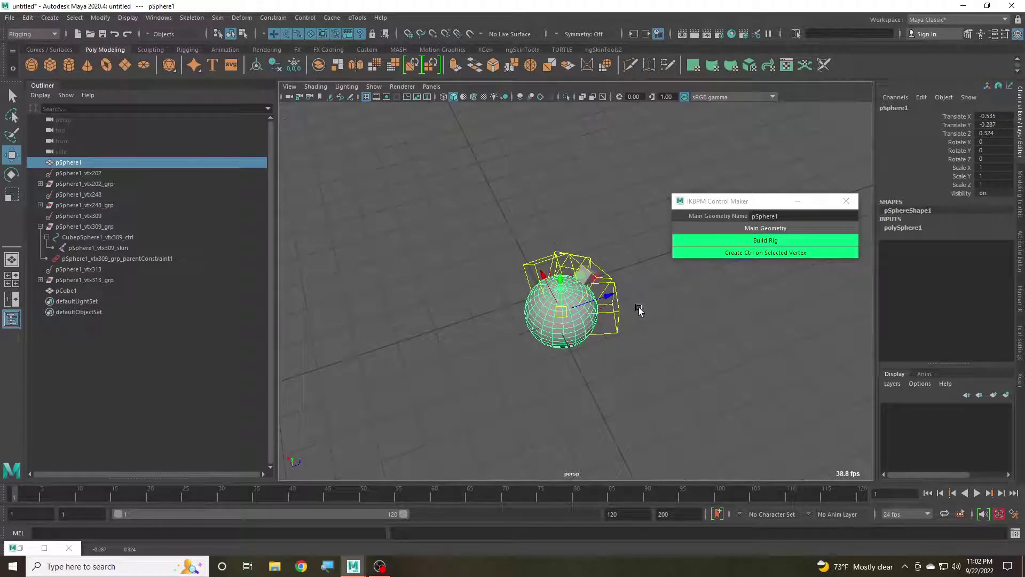